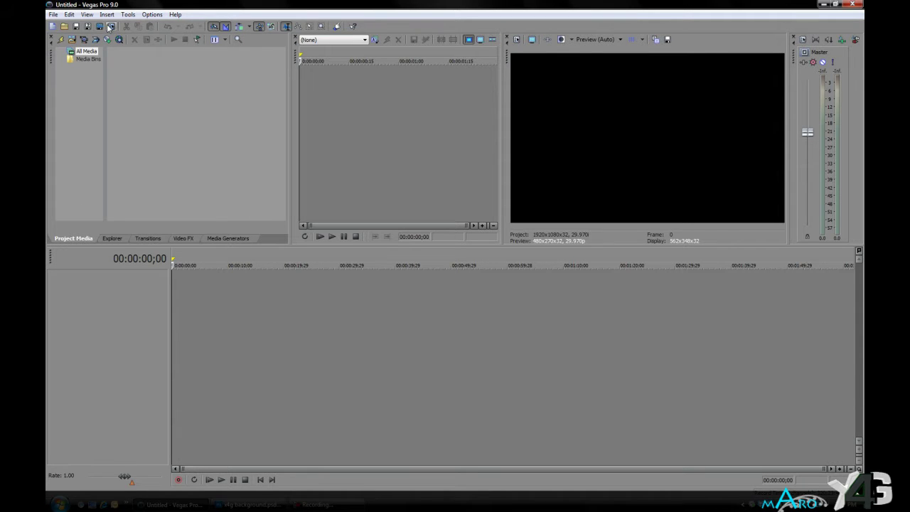
left_click(109, 239)
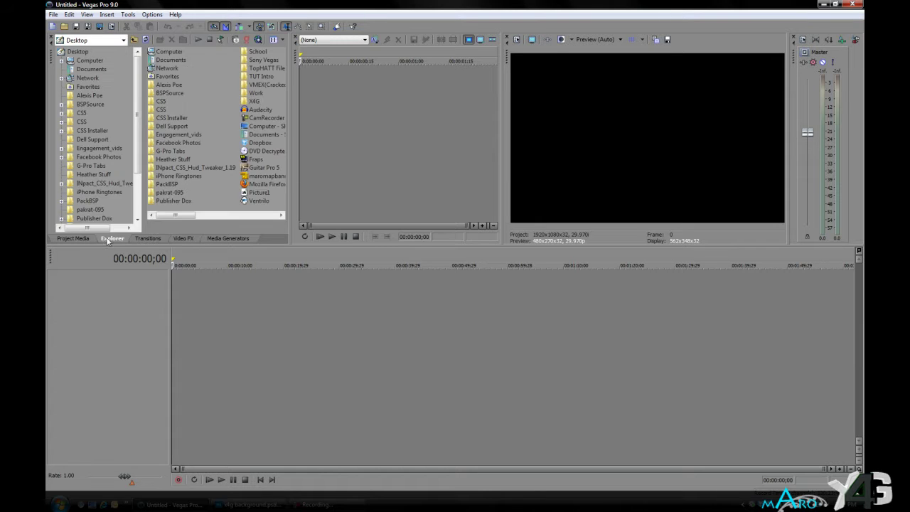
left_click(150, 239)
left_click(184, 239)
left_click(221, 238)
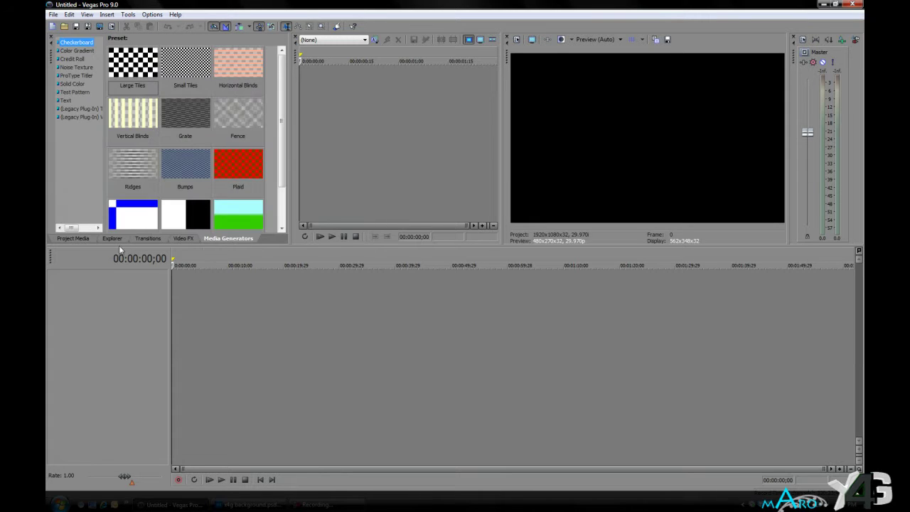
left_click(67, 241)
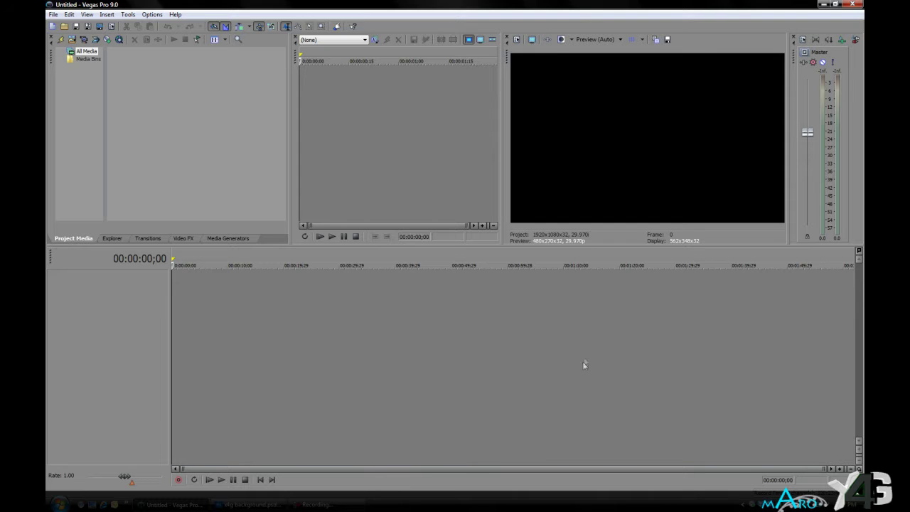
Start a new project with the HD 1080-60i (1920x1080, 29.970 fps) video template
left_click(53, 14)
left_click(66, 26)
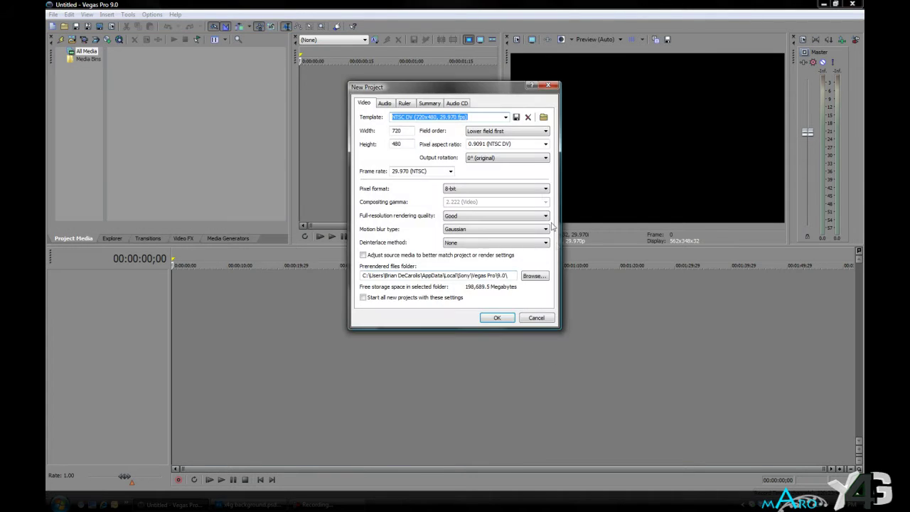
left_click_drag(490, 91, 590, 152)
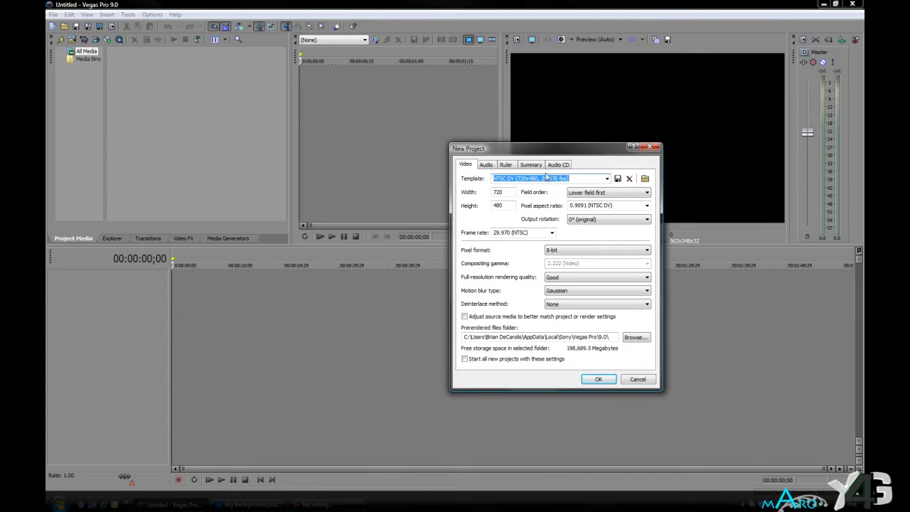
left_click(607, 179)
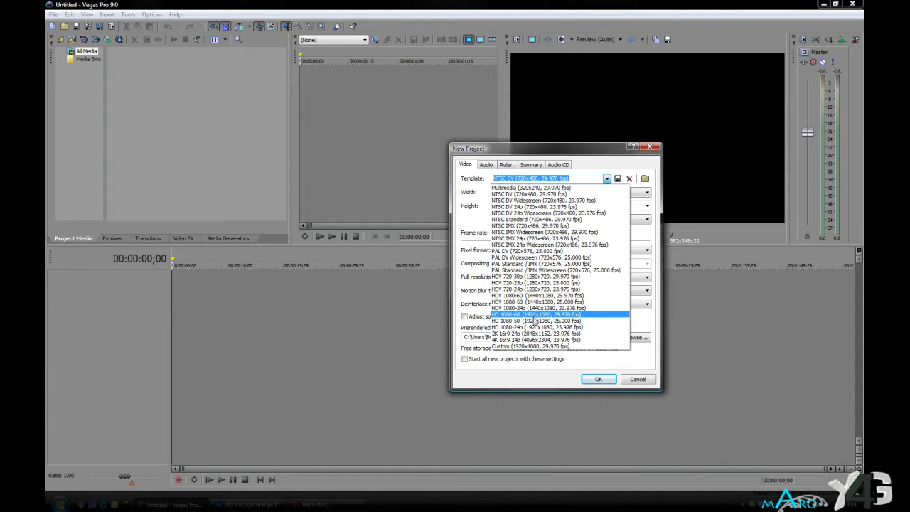
left_click(535, 314)
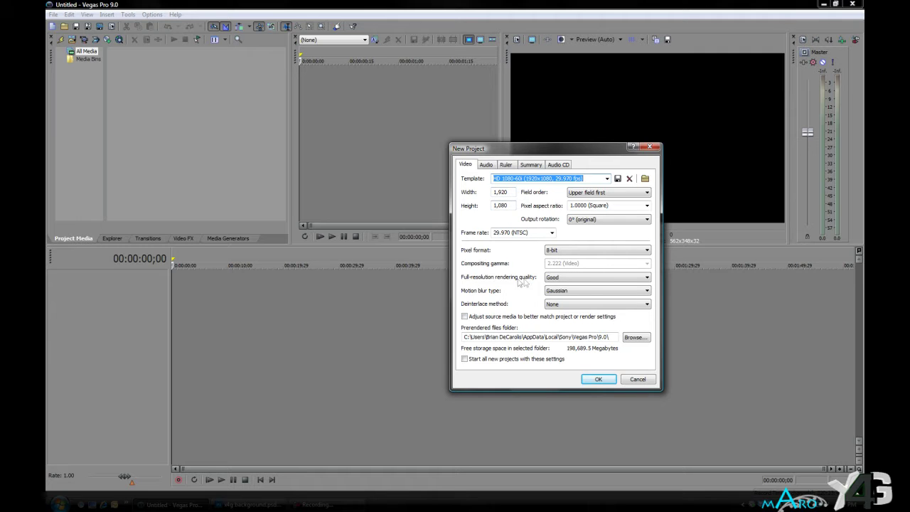
Set the full-resolution rendering quality and the audio resample and stretch quality to Best, and create the project
left_click(584, 278)
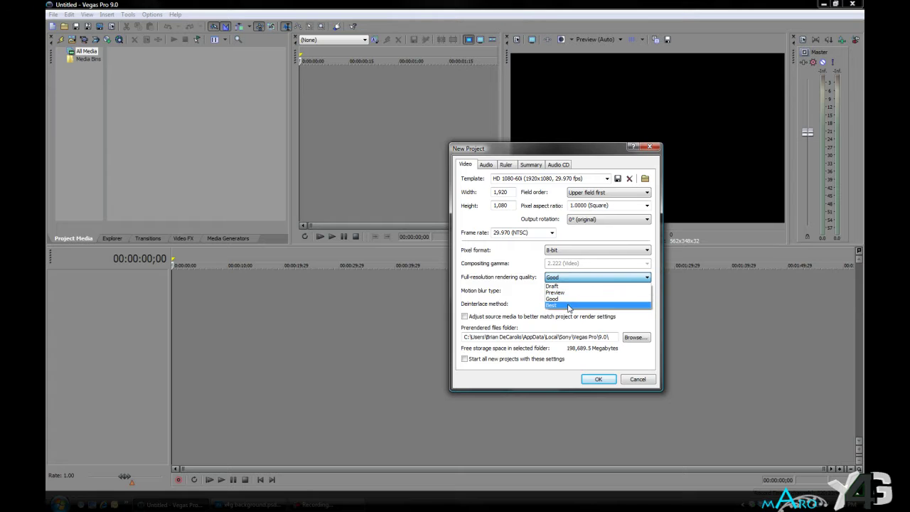
left_click(569, 305)
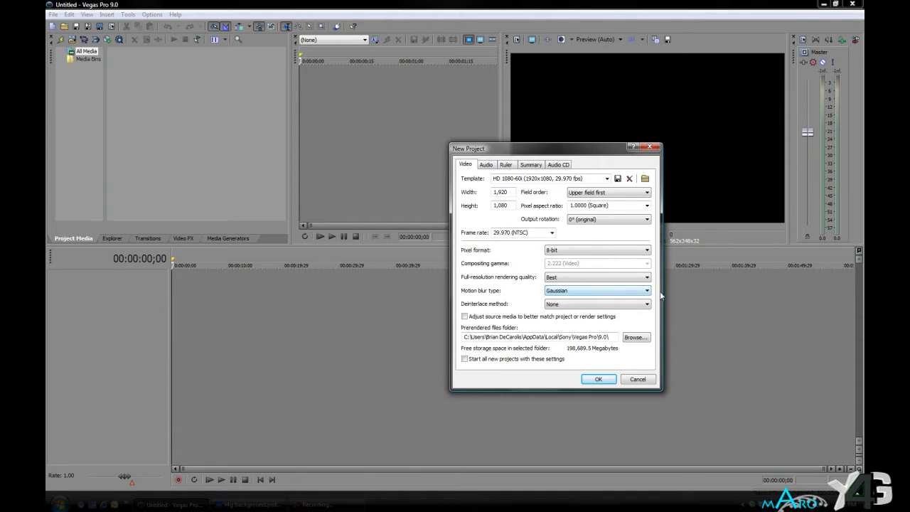
left_click(604, 306)
left_click(489, 165)
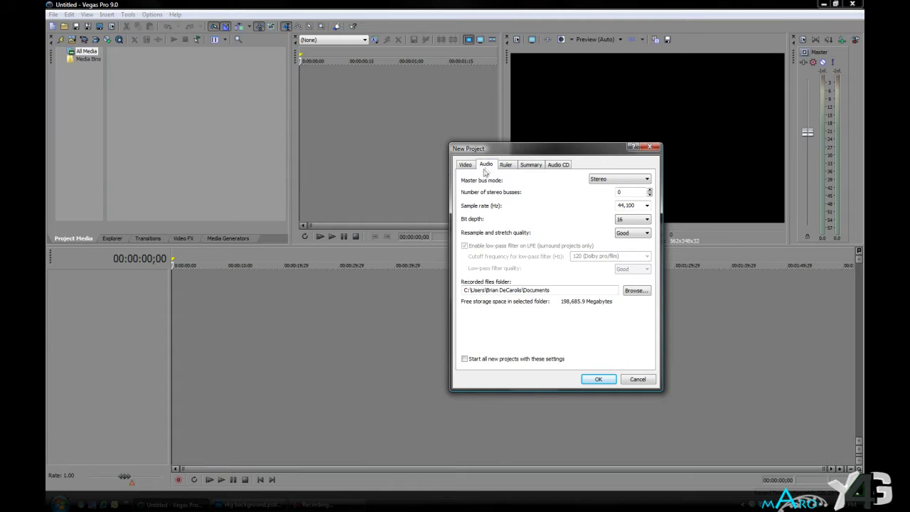
left_click(639, 235)
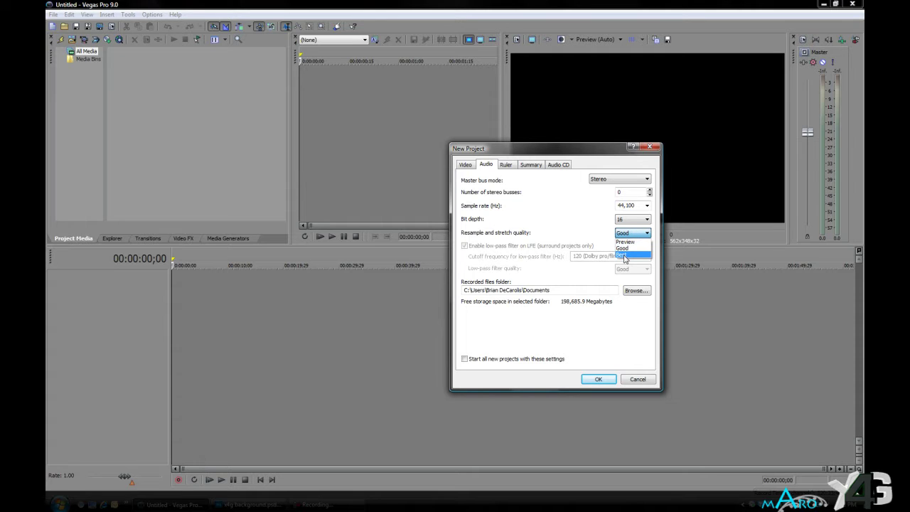
left_click(623, 256)
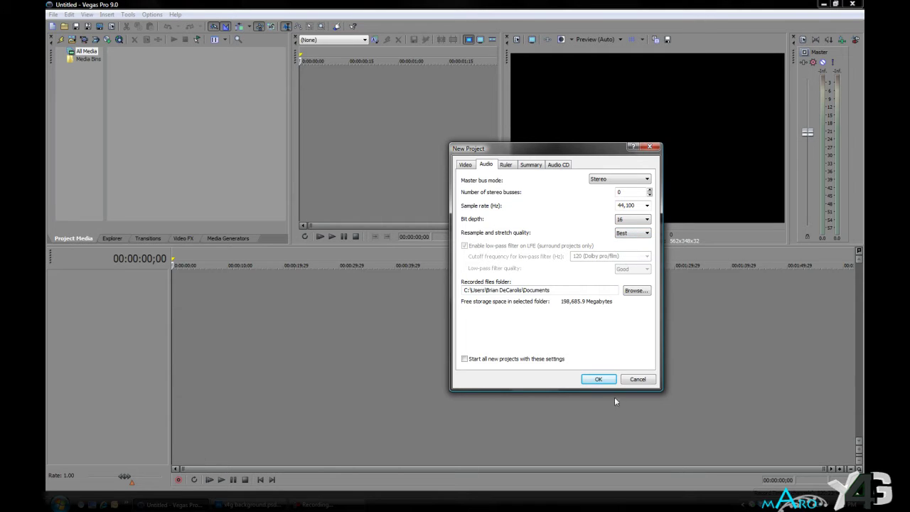
left_click(598, 382)
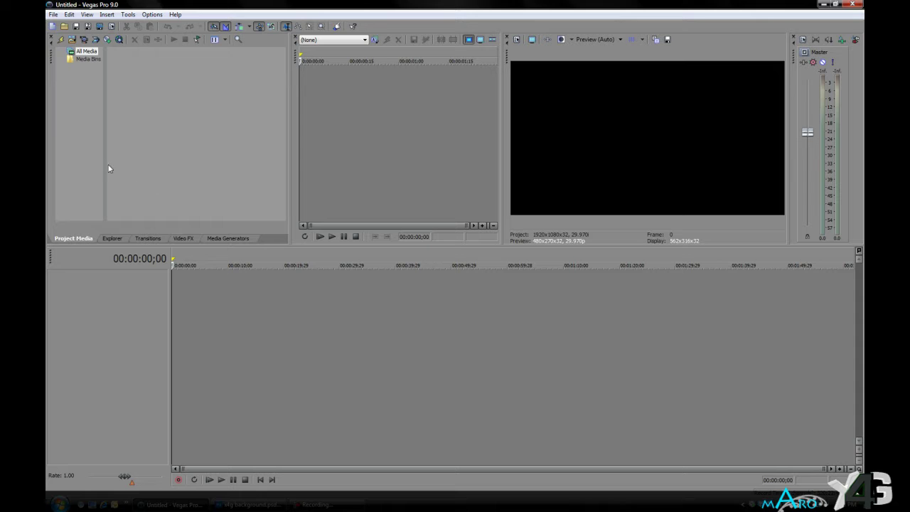
Import the hl2 2011-03-09 video, the I Hate Everything audio file and the mAro Productions file into the project media
left_click(71, 40)
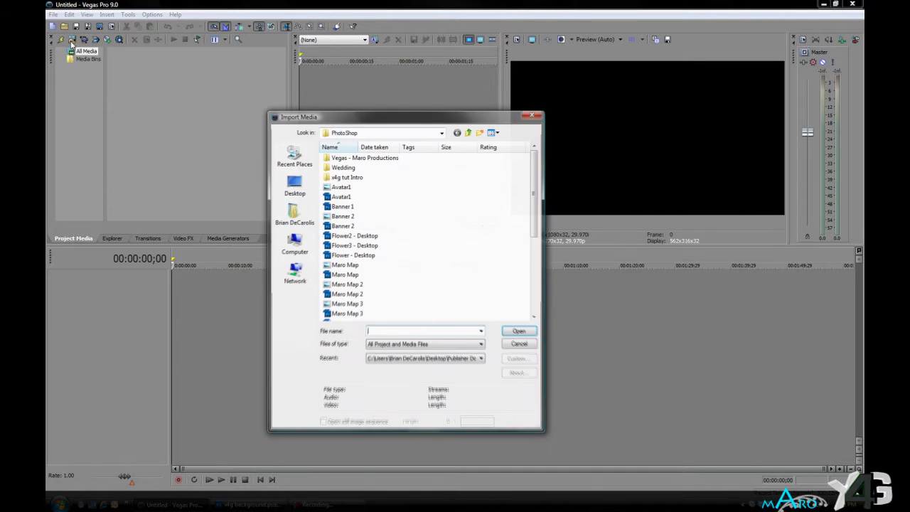
left_click_drag(369, 124, 481, 122)
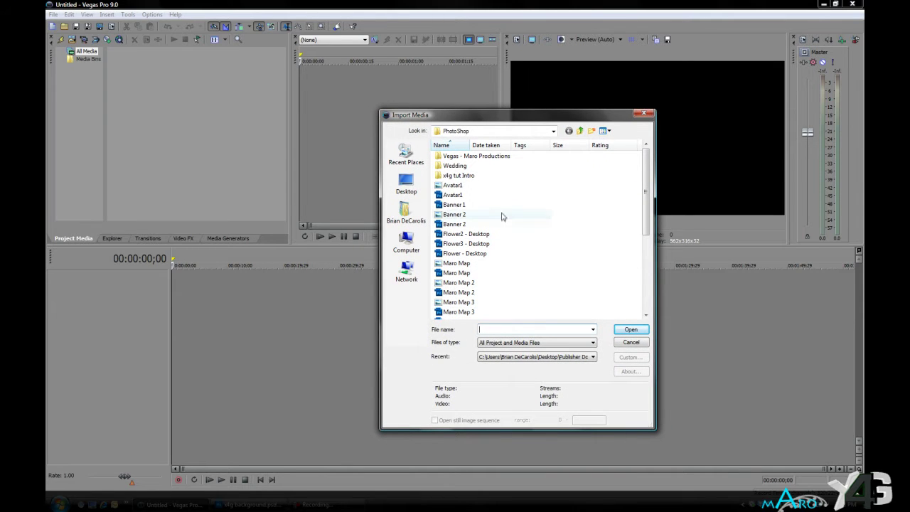
scroll(503, 267, "down", 5)
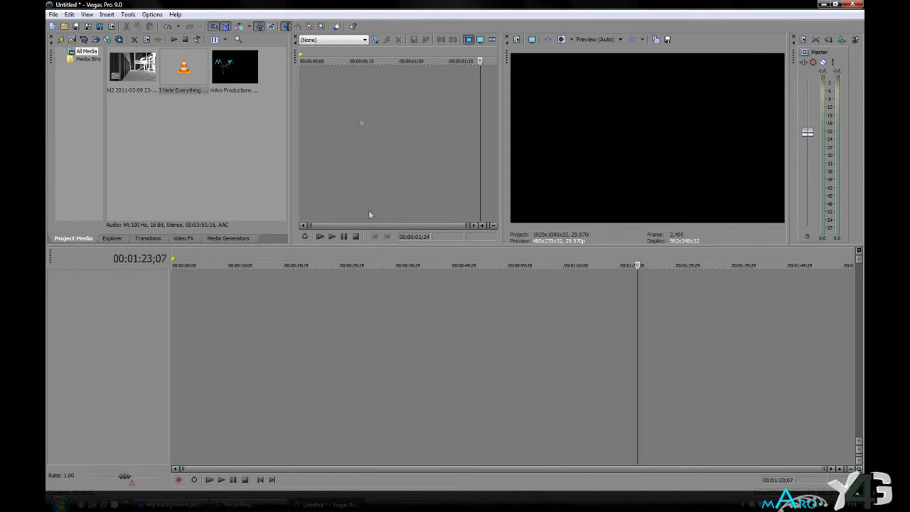
Return both the trimmer cursor and the timeline cursor to the very start
left_click(357, 89)
key("Home")
left_click(316, 361)
key("Home")
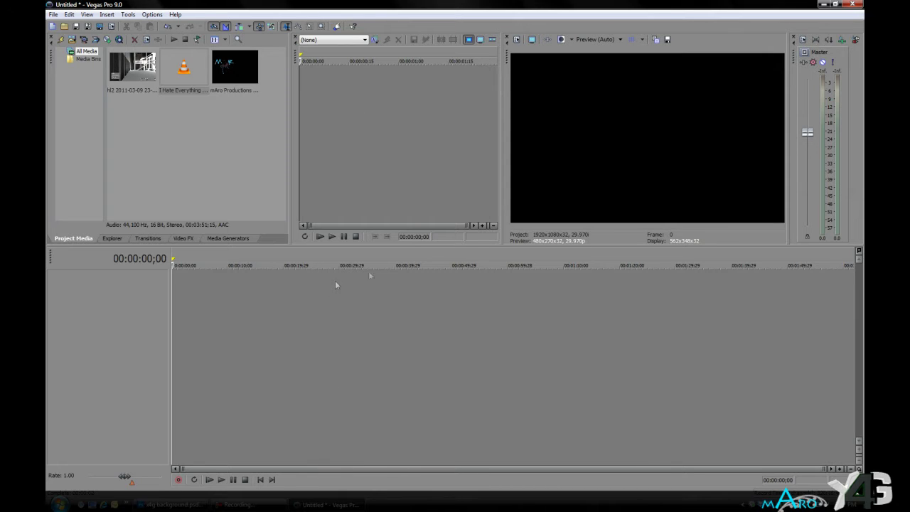
left_click(493, 291)
left_click(654, 356)
left_click(790, 359)
left_click(549, 370)
left_click(654, 359)
left_click(535, 356)
left_click(665, 356)
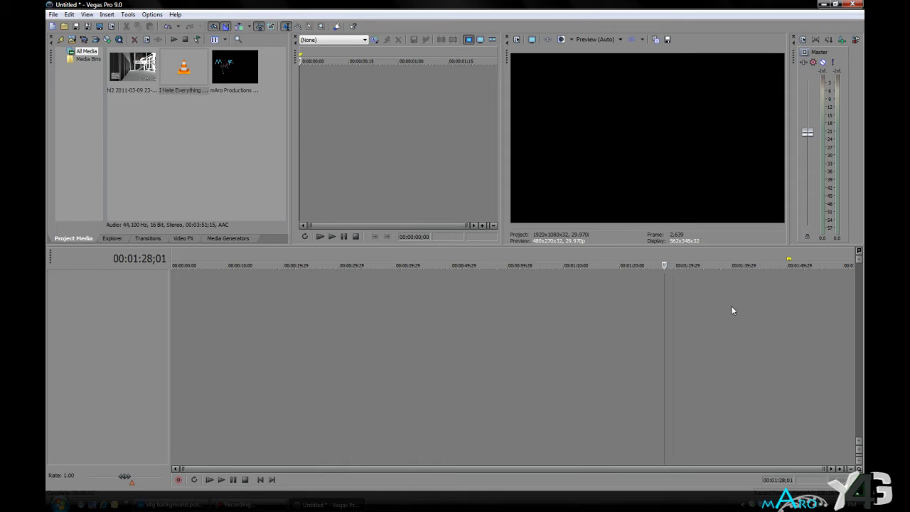
key("Home")
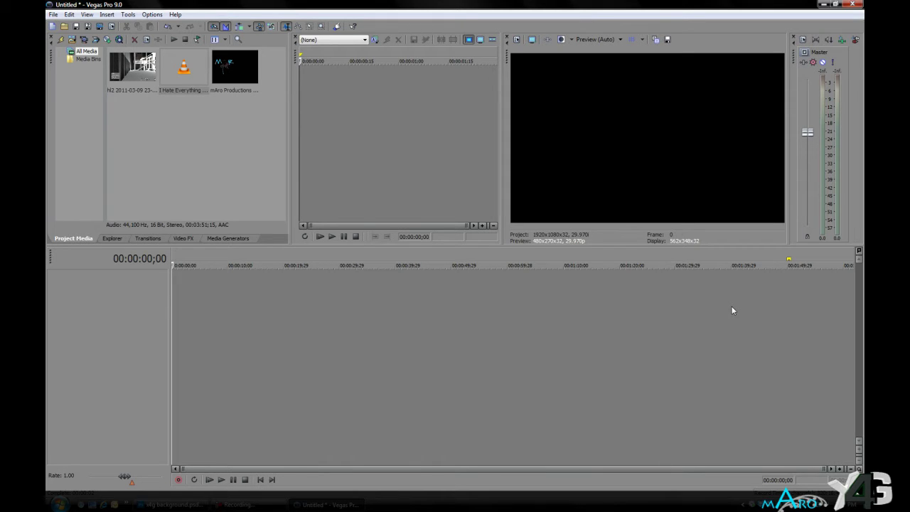
left_click(452, 165)
left_click(416, 163)
left_click(390, 154)
left_click(443, 156)
key("Home")
left_click(316, 345)
left_click(524, 343)
left_click(726, 356)
left_click(834, 348)
left_click(679, 366)
left_click(774, 356)
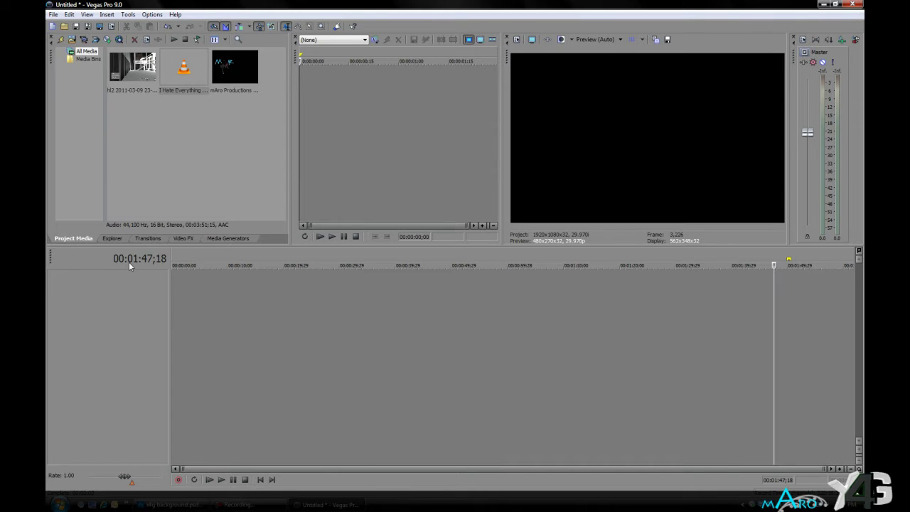
left_click(683, 343)
left_click(691, 352)
left_click(592, 360)
left_click(738, 364)
key("ctrl+Home")
left_click_drag(341, 186, 442, 177)
key("ctrl+Home")
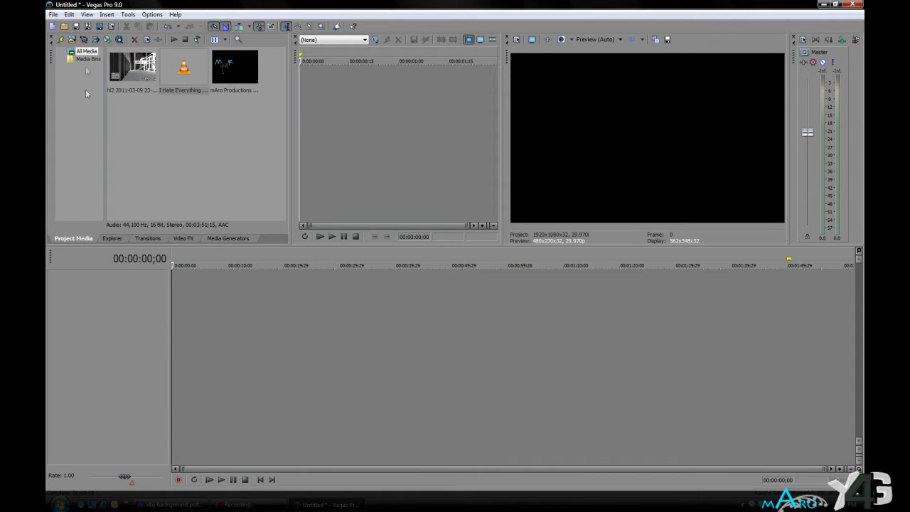
Place the hl2 video at the start of the timeline and delete its audio track
left_click_drag(118, 68, 174, 327)
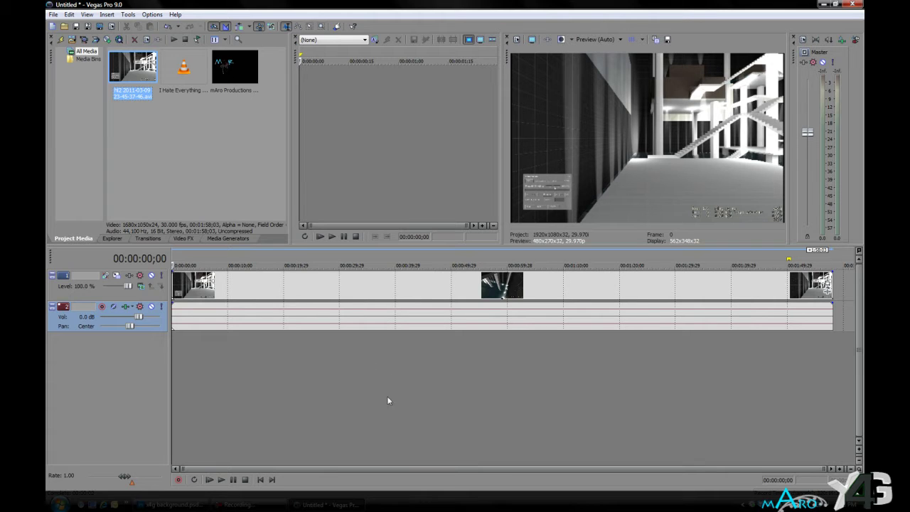
left_click(85, 327)
right_click(86, 328)
left_click(70, 318)
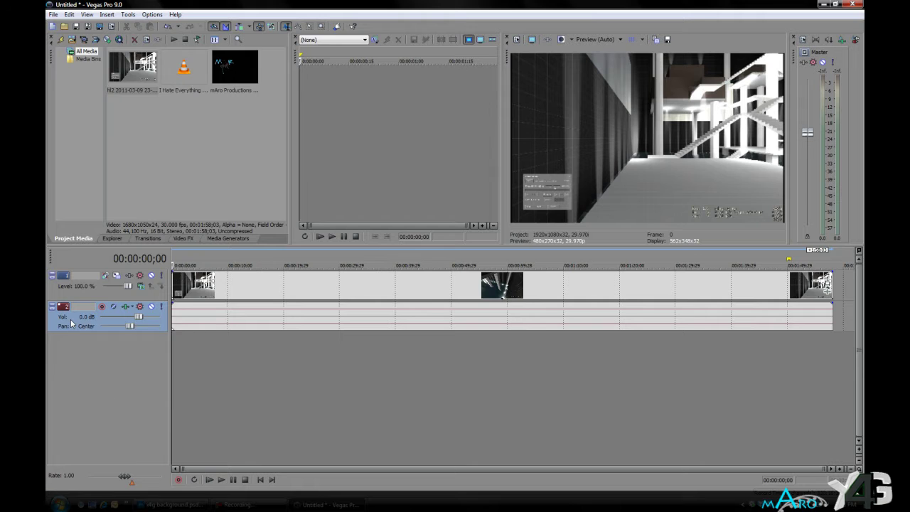
right_click(70, 319)
left_click(116, 366)
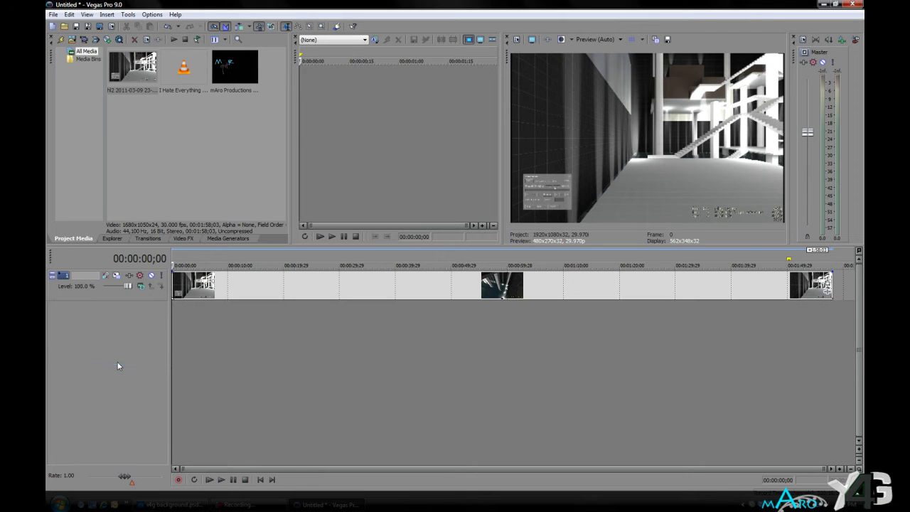
Scrub through the video clip on the timeline to look for a cut point around 16 seconds
left_click(734, 288)
left_click(518, 288)
left_click(420, 288)
left_click(295, 288)
left_click(216, 289)
left_click(176, 288)
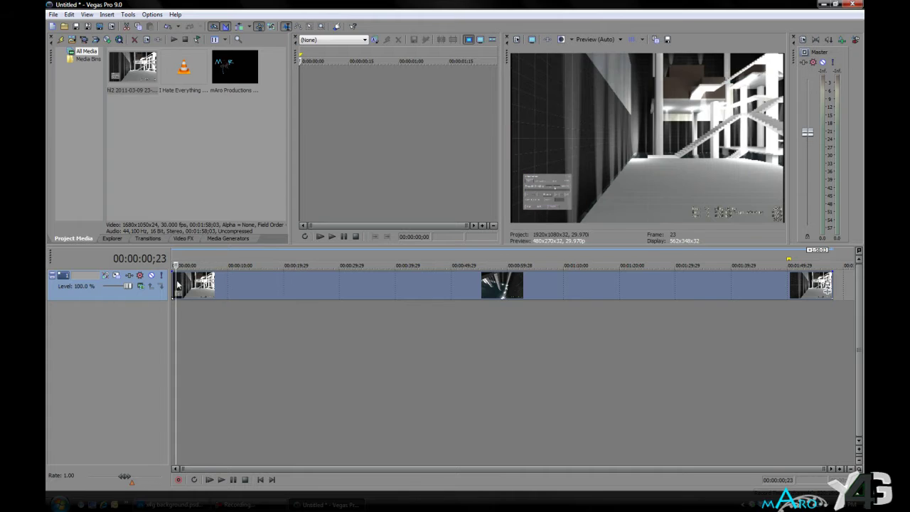
left_click(179, 296)
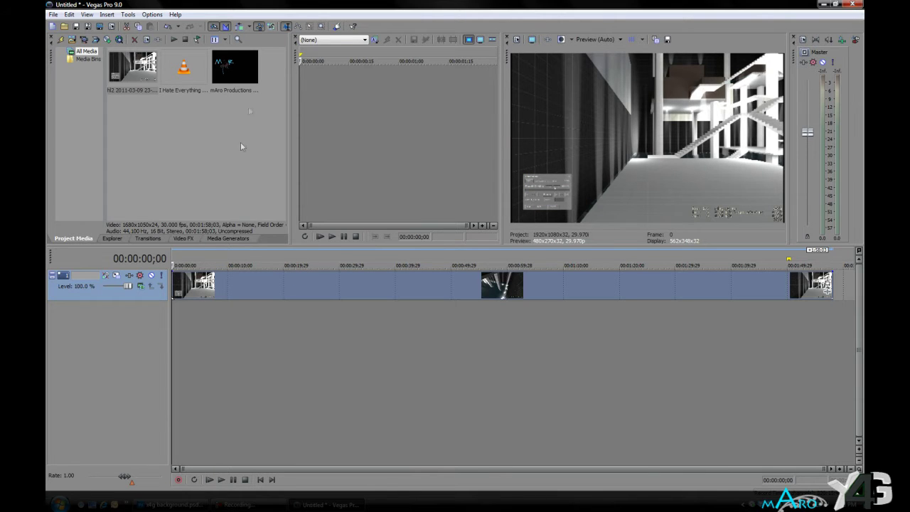
left_click(218, 290)
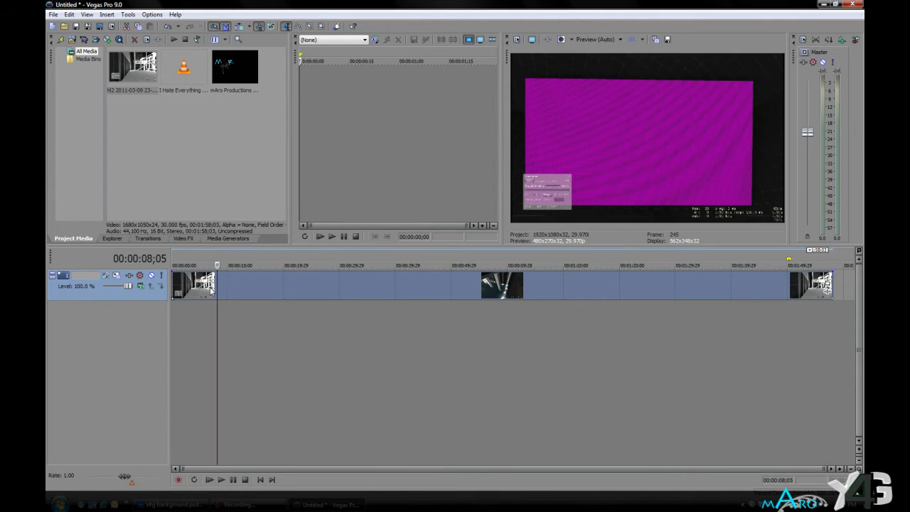
left_click(219, 291)
left_click(226, 292)
left_click(235, 293)
left_click(244, 293)
left_click(249, 294)
left_click(250, 293)
left_click(259, 293)
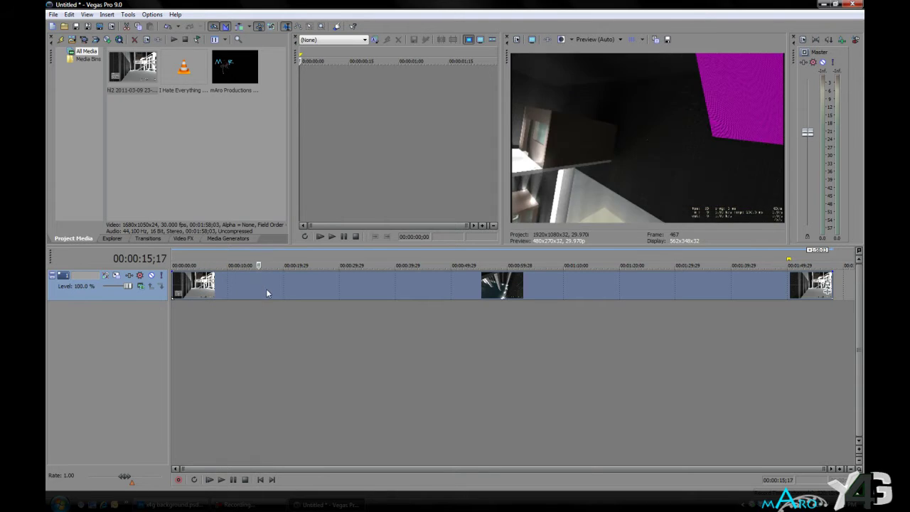
left_click(267, 293)
left_click(263, 289)
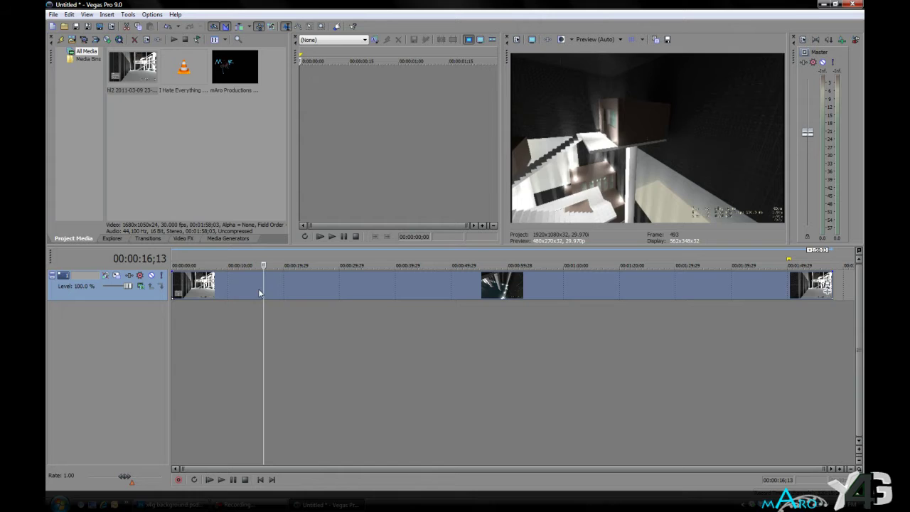
left_click(257, 289)
left_click(263, 290)
left_click(262, 289)
left_click(265, 289)
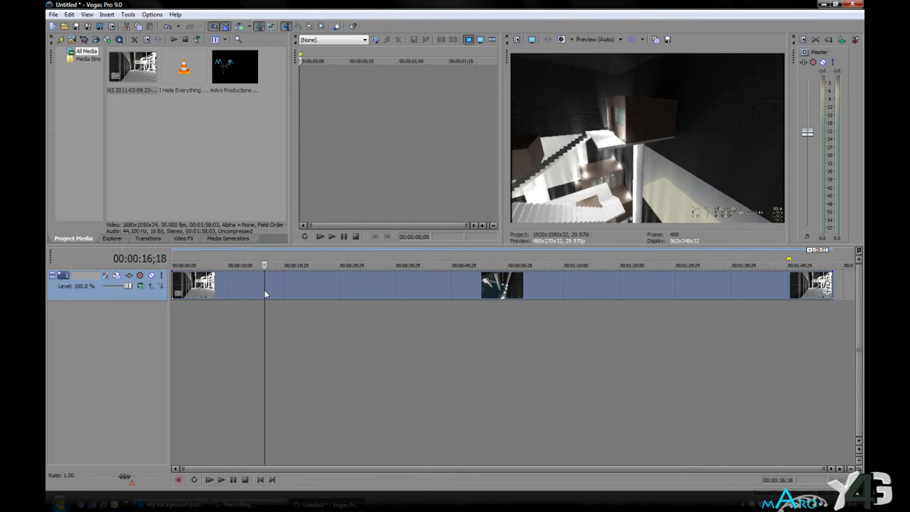
Move the timeline cursor frame by frame to 00:00:16;09 and split the video clip there
scroll(274, 285, "up", 10)
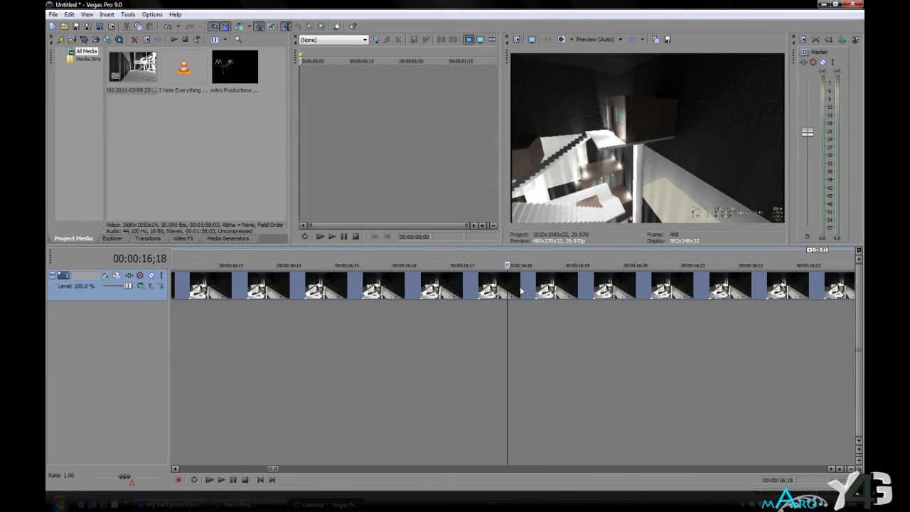
scroll(496, 291, "down", 2)
scroll(494, 290, "up", 2)
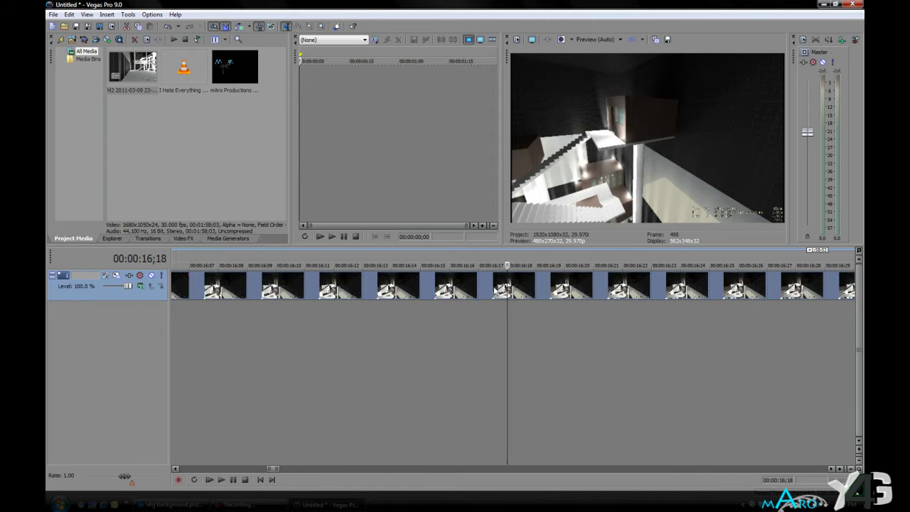
left_click(487, 290)
left_click(462, 290)
left_click(427, 290)
left_click(402, 290)
left_click(335, 291)
left_click(277, 292)
left_click(247, 292)
scroll(297, 345, "down", 5)
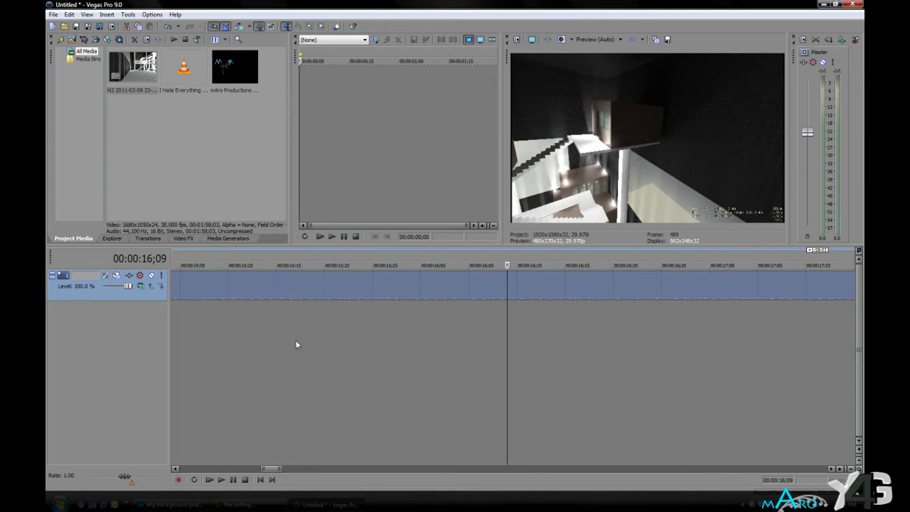
scroll(296, 345, "down", 5)
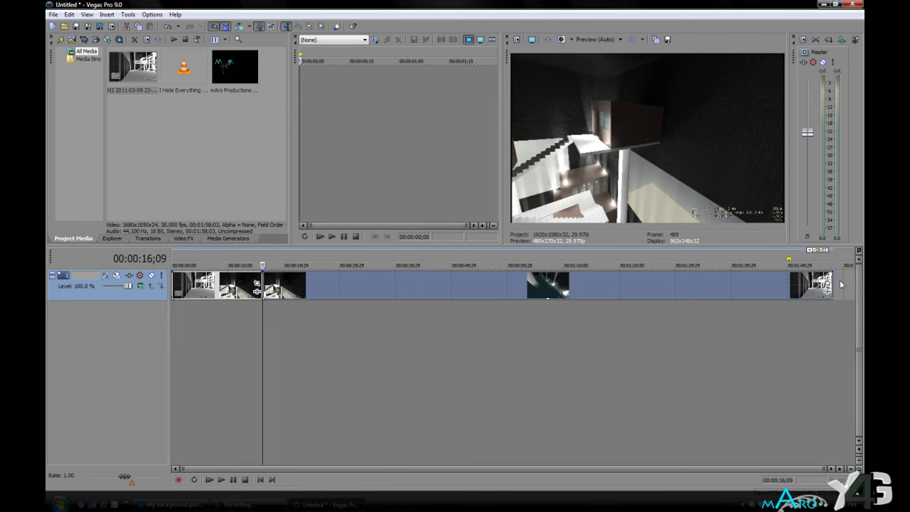
Delete the section of the video clip before the 16-second cut and move the remaining clip to the start of the timeline
left_click(228, 290)
left_click(431, 292)
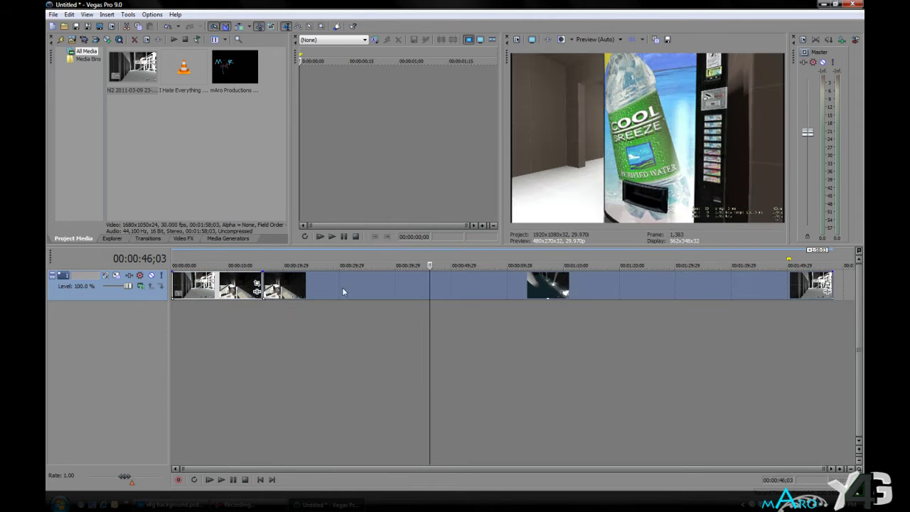
left_click(224, 360)
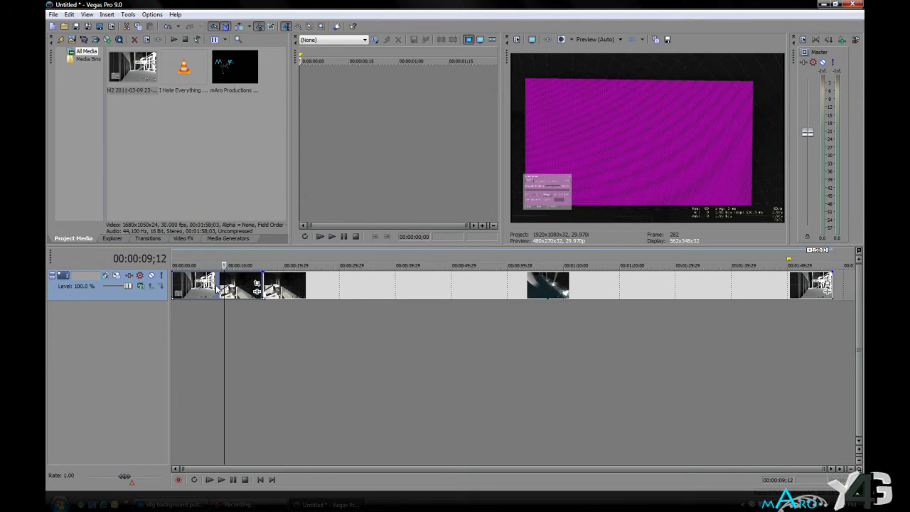
key("Delete")
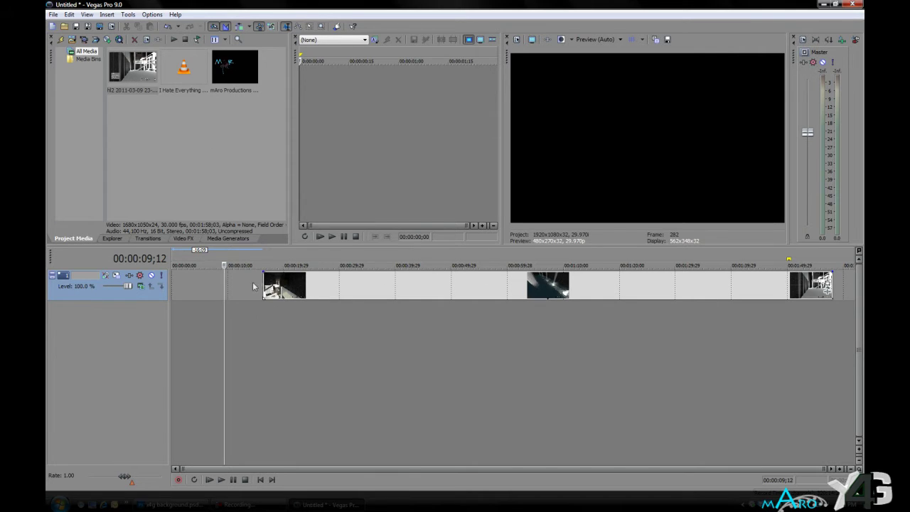
left_click_drag(744, 288, 575, 298)
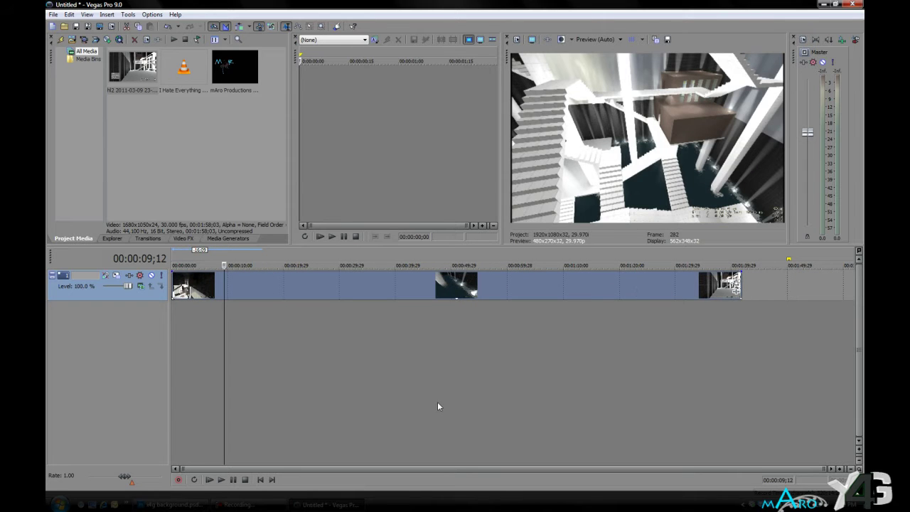
Find a cut point near the end of the gameplay clip and place the timeline cursor at 00:01:33;20
left_click(735, 283)
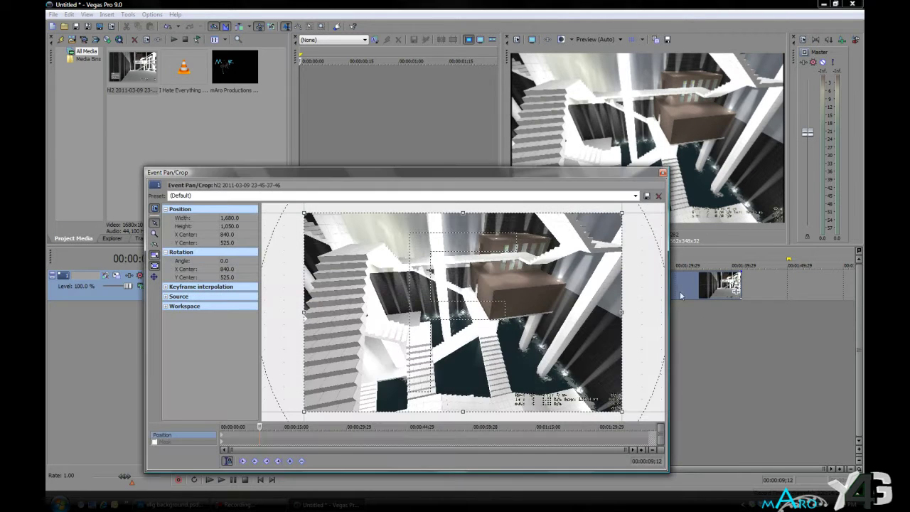
left_click(663, 173)
left_click(704, 290)
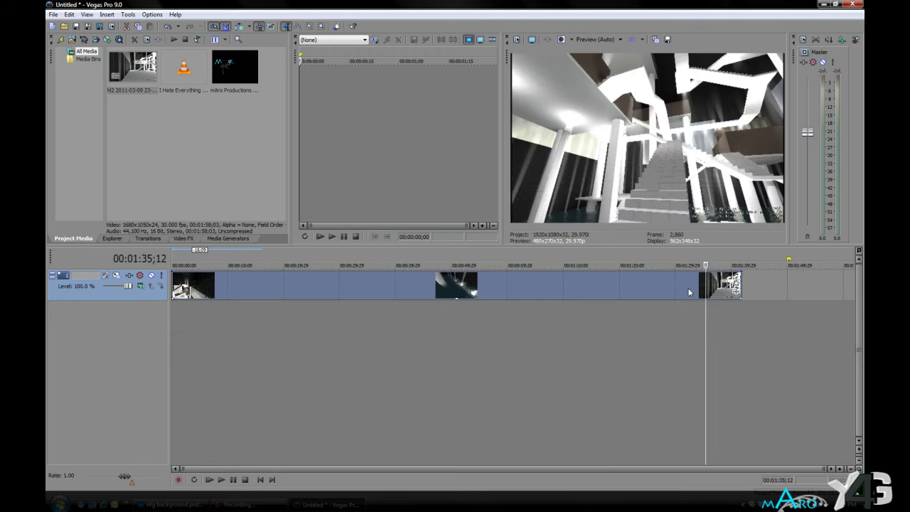
left_click(676, 293)
left_click(688, 292)
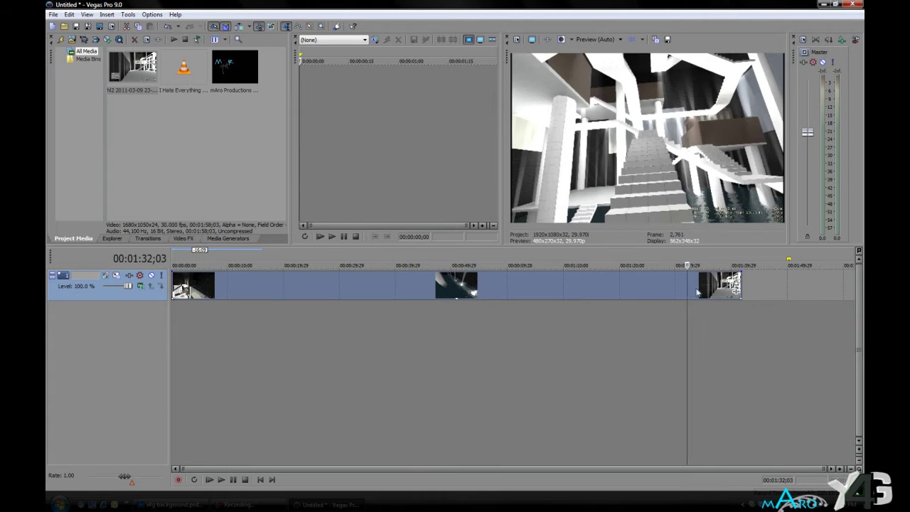
left_click(699, 291)
left_click(693, 293)
left_click(700, 293)
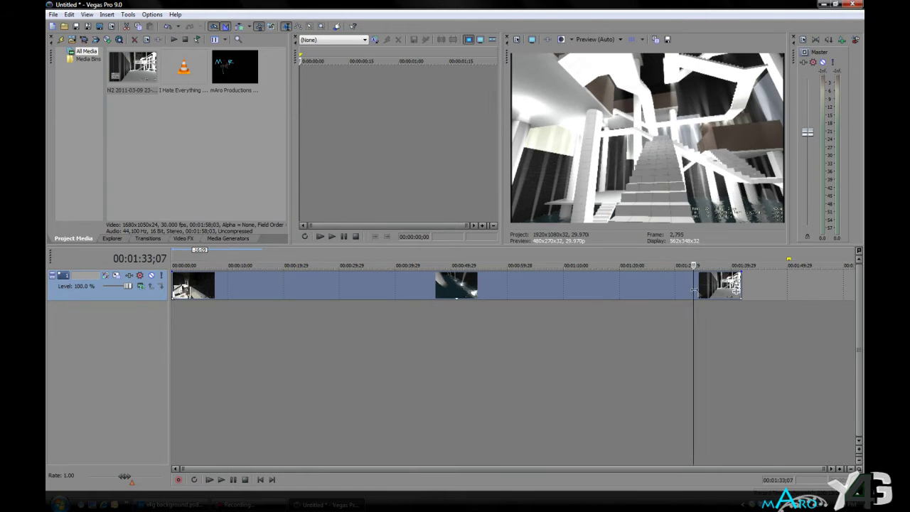
left_click(703, 293)
left_click(695, 293)
left_click(697, 294)
Split the gameplay clip at 00:01:33;20 and delete the section after the cut
key("Up")
key("Up")
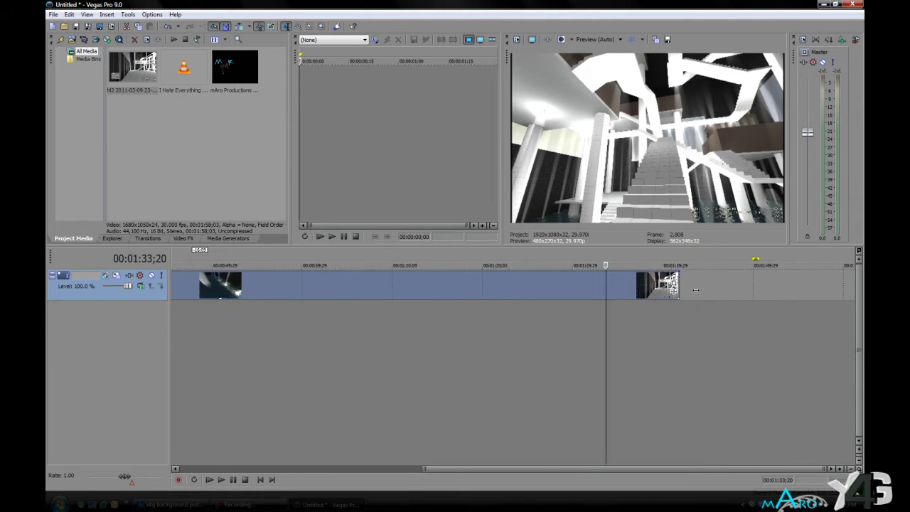
key("Down")
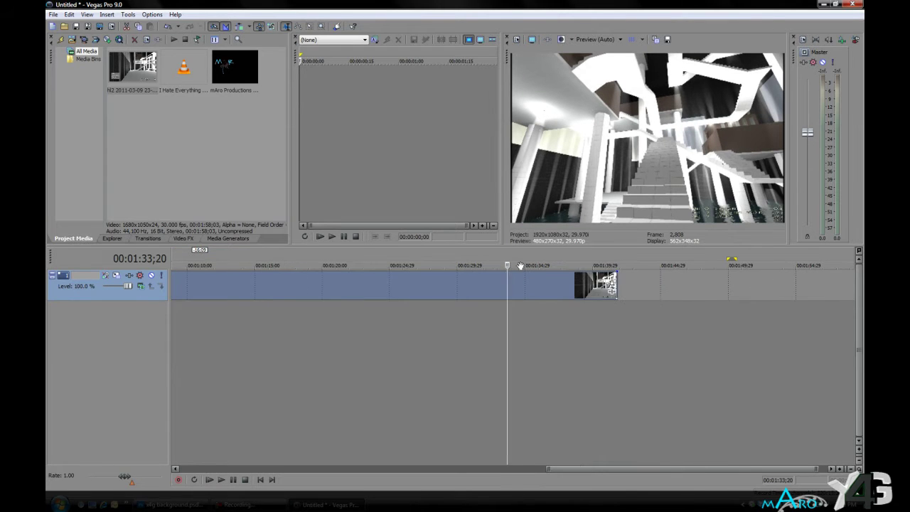
left_click(558, 290)
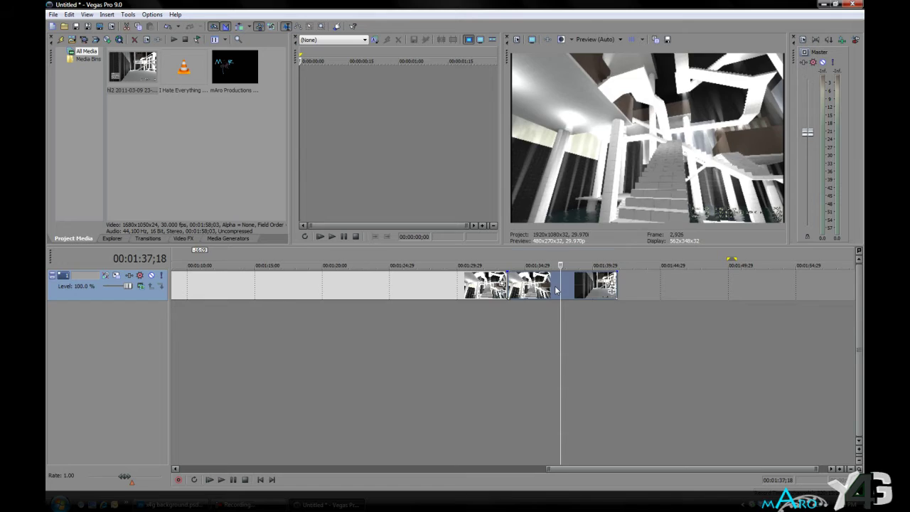
key("Down")
key("Down")
key("Down")
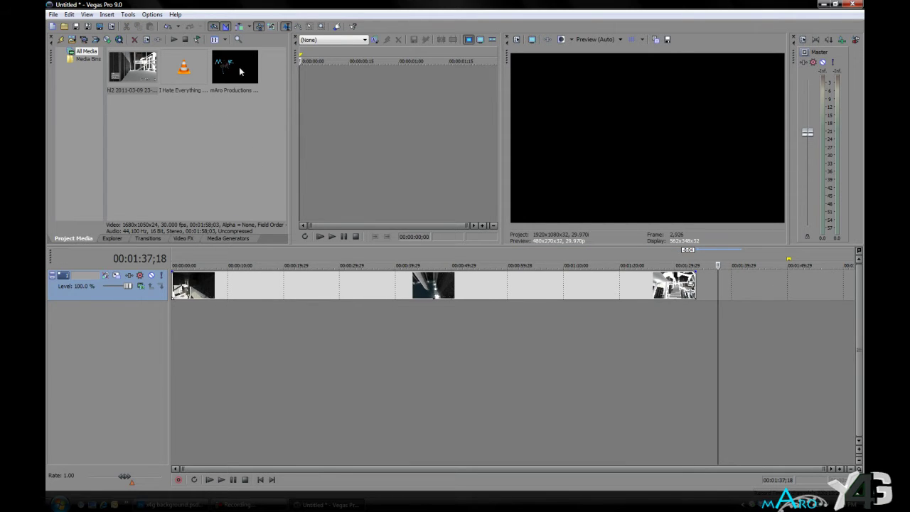
Place mAro Productions Ending.avi directly after the gameplay clip and delete its audio track
left_click_drag(227, 71, 661, 304)
left_click_drag(746, 292, 713, 298)
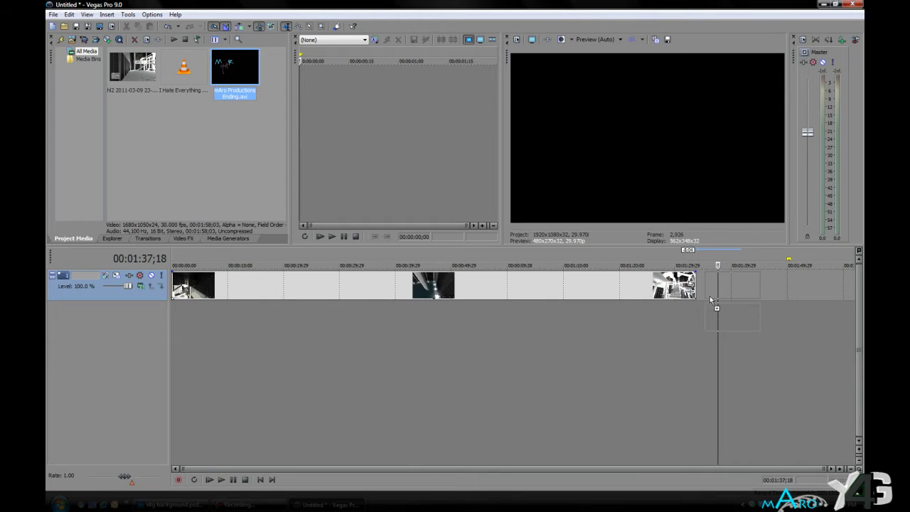
left_click_drag(733, 302, 716, 292)
left_click_drag(703, 291, 703, 291)
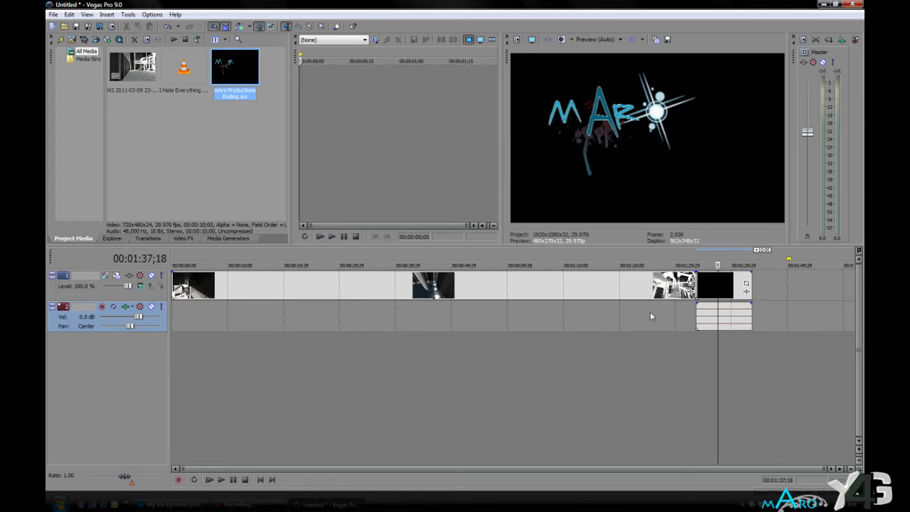
right_click(72, 322)
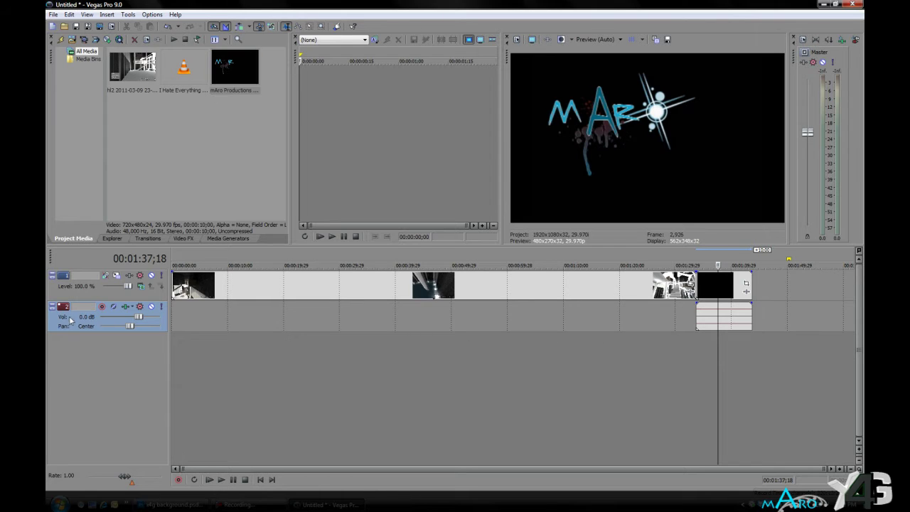
left_click(98, 360)
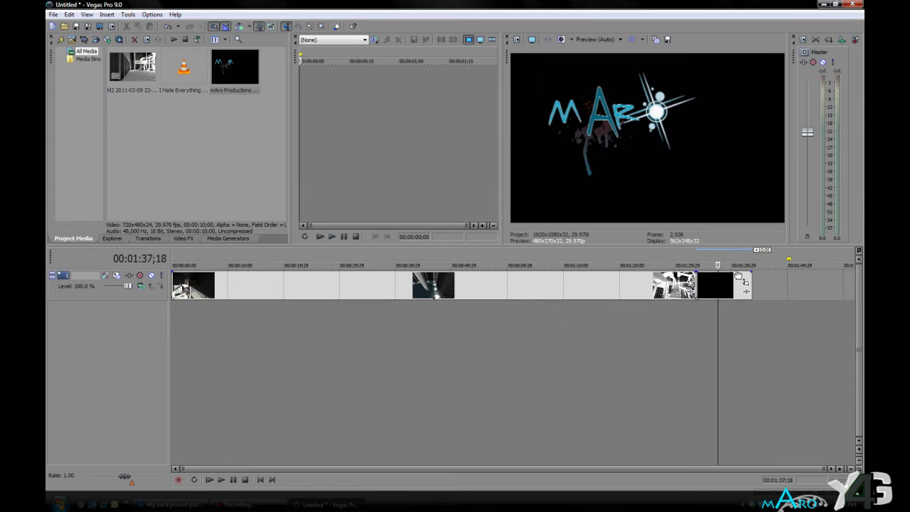
Add the song I Hate Everything About You.m4a on a new audio track from the very start of the timeline
scroll(737, 296, "up", 5)
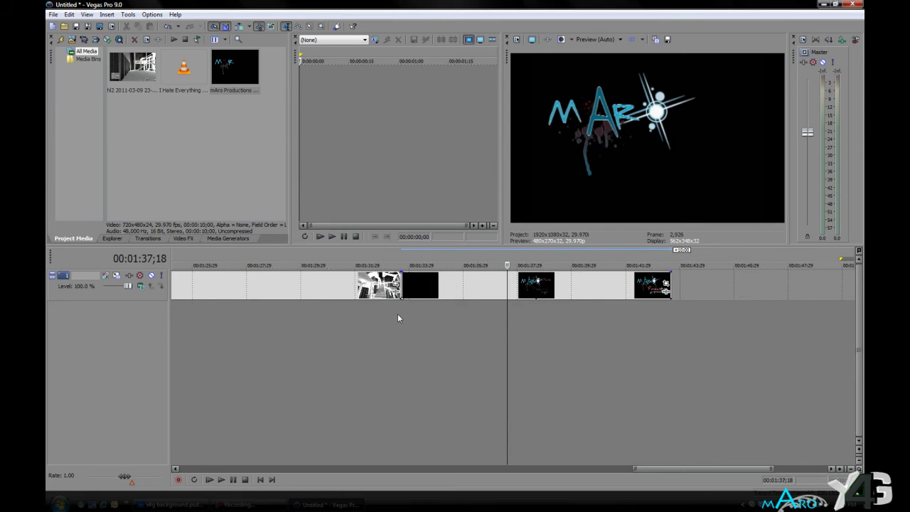
scroll(397, 313, "down", 5)
key("Home")
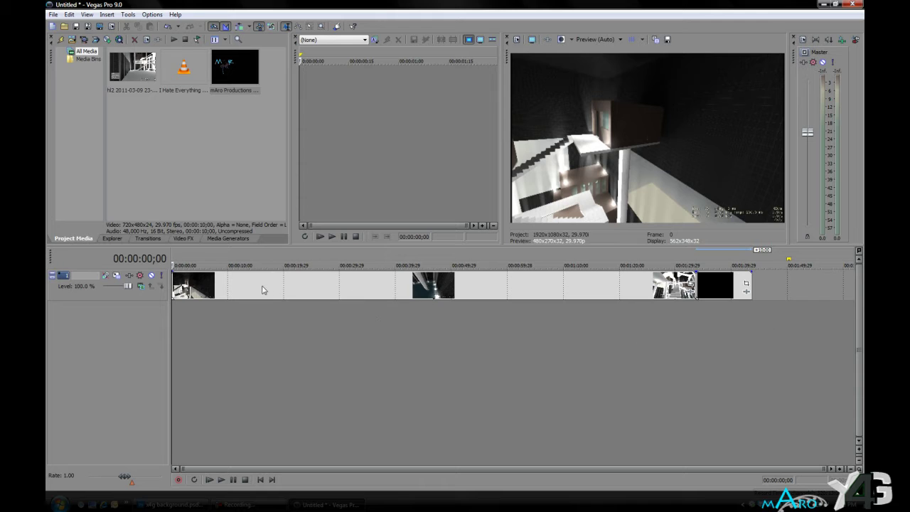
left_click_drag(184, 68, 171, 315)
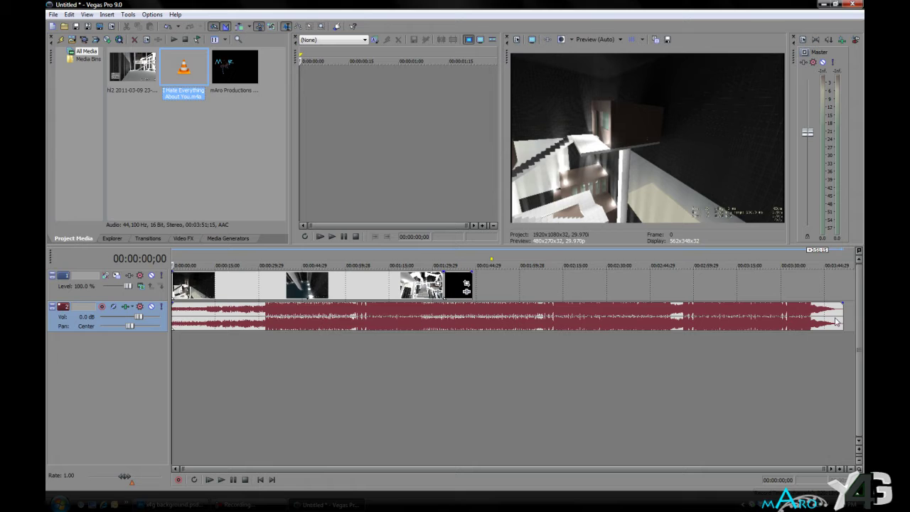
Go through the song on the audio track and compare its length with the end of the video clips
left_click(473, 313)
left_click(274, 327)
left_click(227, 326)
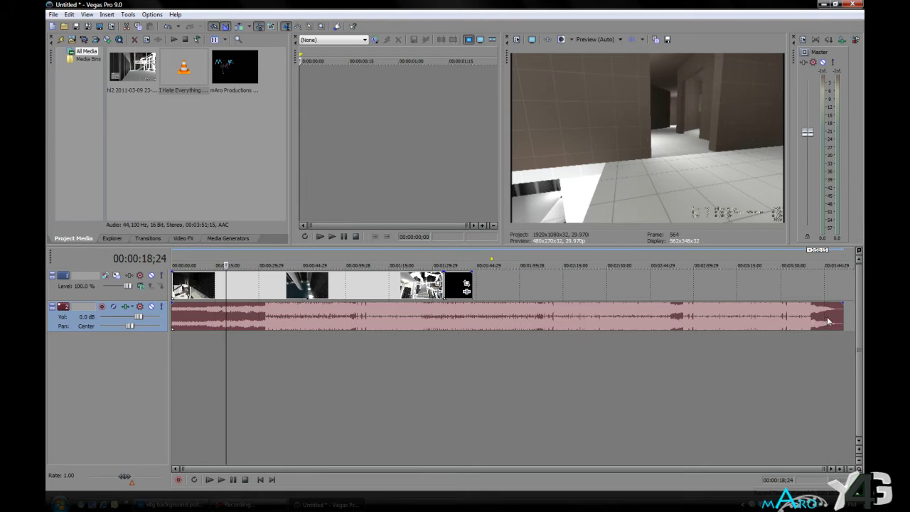
left_click(827, 323)
left_click(720, 327)
left_click(647, 326)
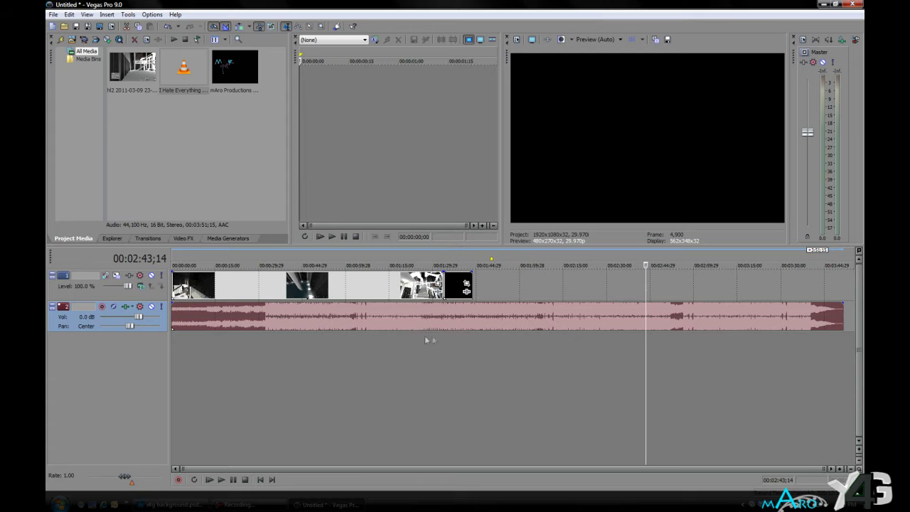
left_click(551, 320)
left_click(507, 317)
left_click(480, 322)
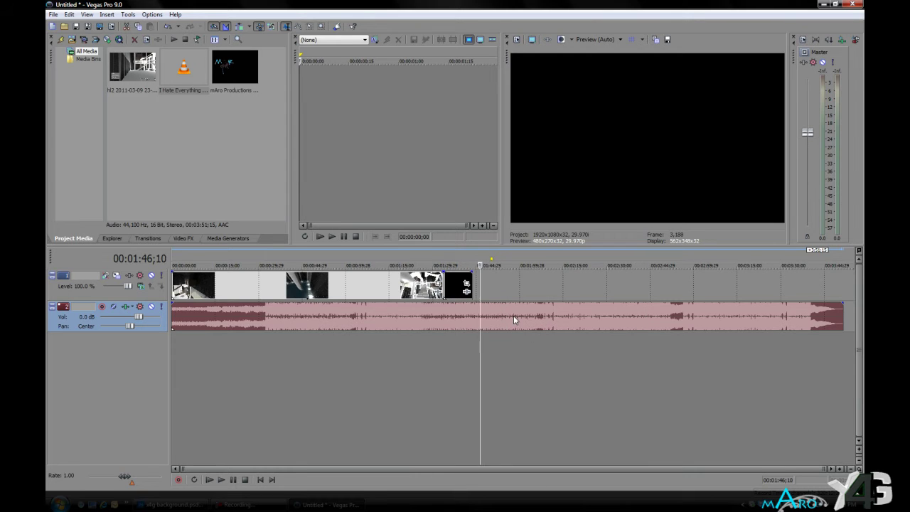
Split the song at 00:01:43;20, where the ending clip finishes, and delete the part after the cut
left_click(472, 319)
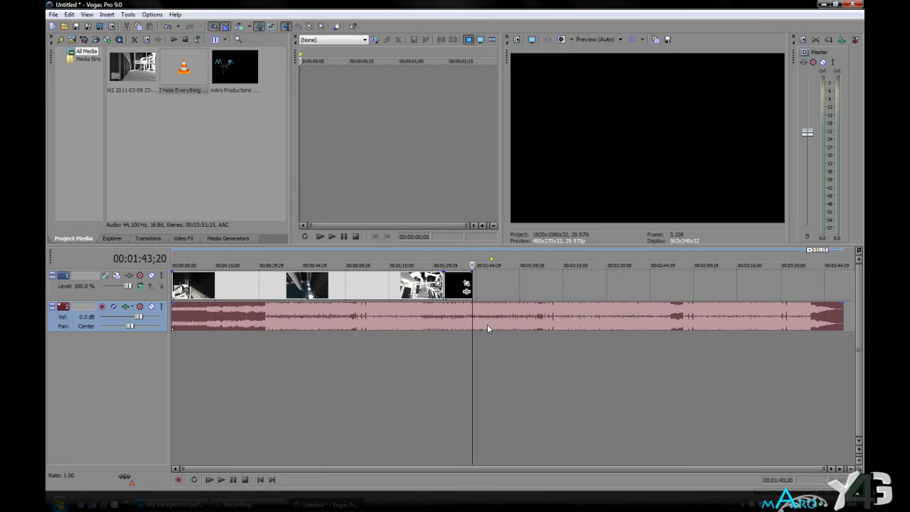
key("s")
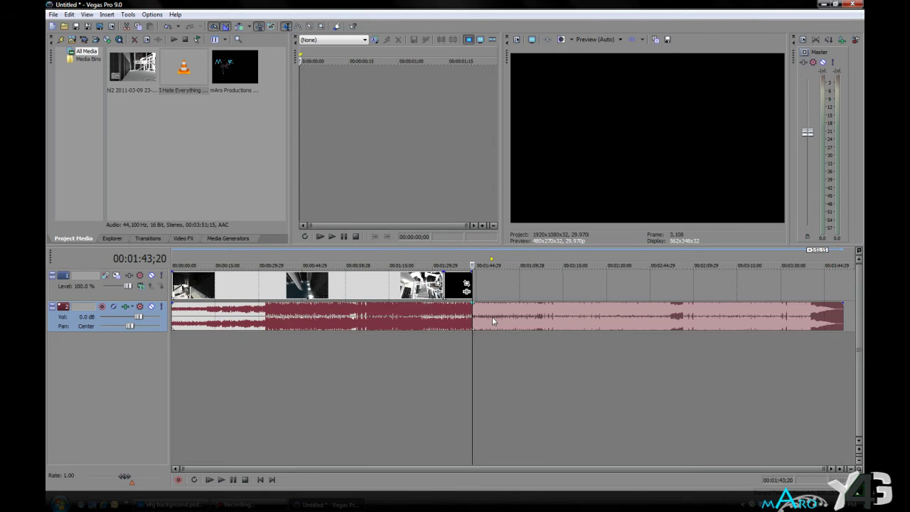
left_click(548, 320)
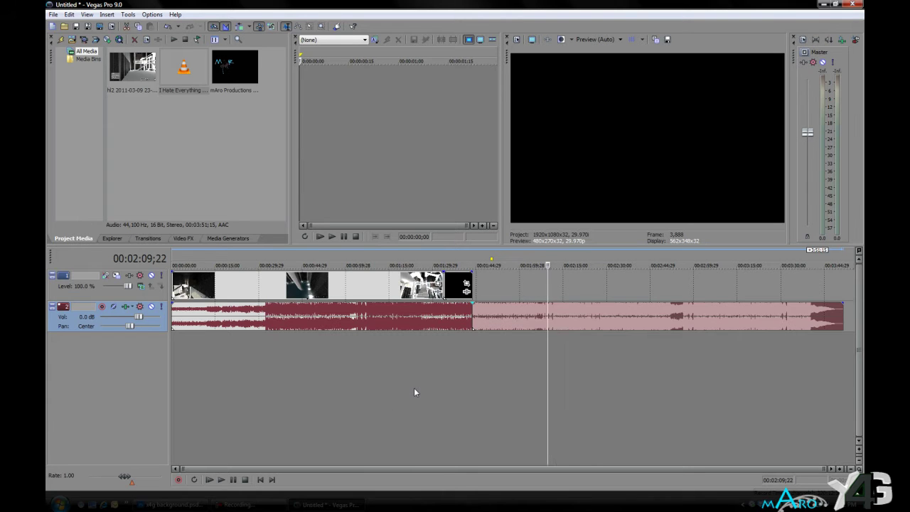
key("Delete")
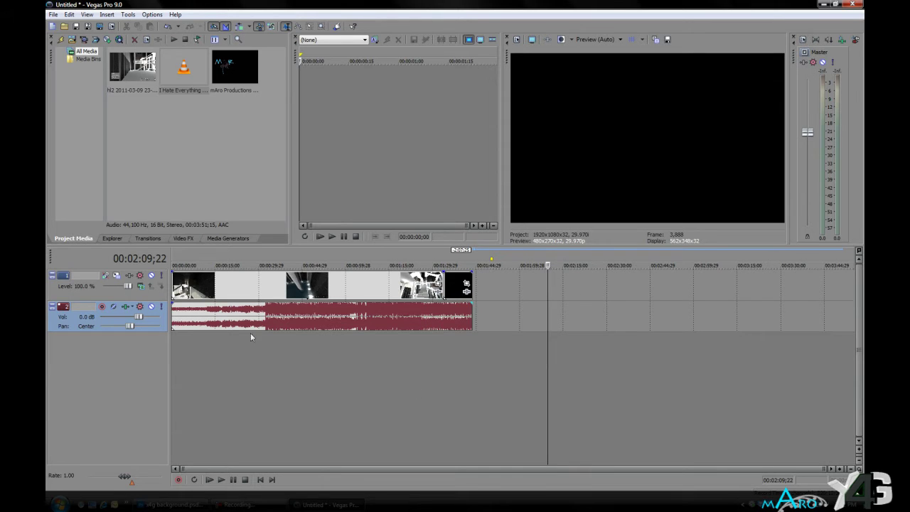
Inspect the beginning of the gameplay clip and the end of the ending clip on the timeline
mouse_move(220, 286)
left_mouse_down()
mouse_move(165, 287)
mouse_move(215, 288)
left_mouse_up()
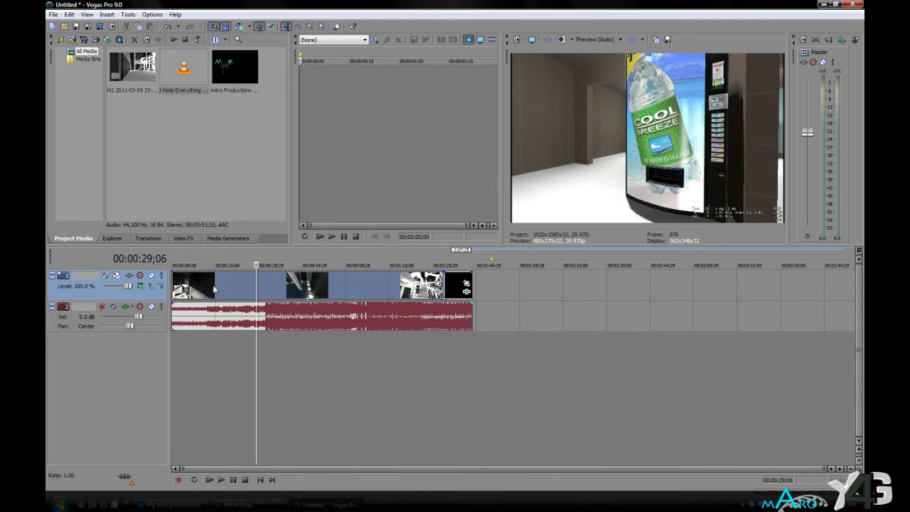
left_click(186, 286)
scroll(186, 286, "up", 5)
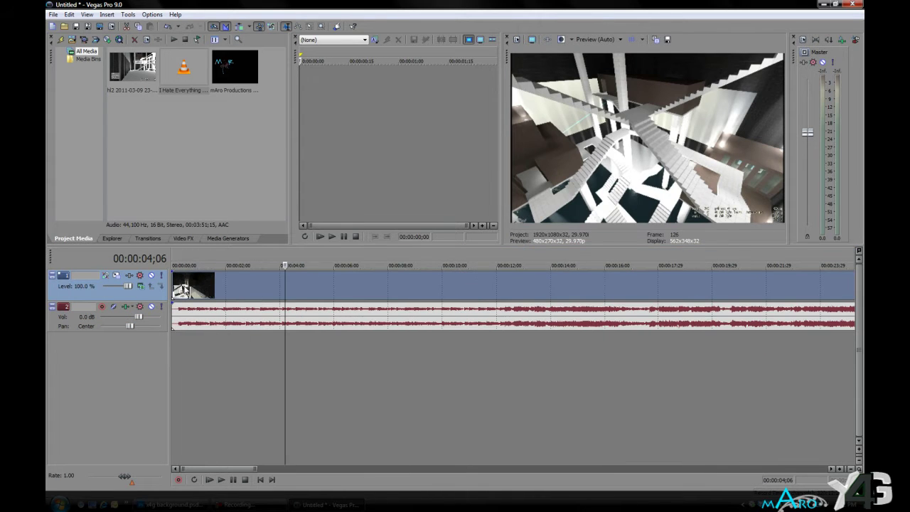
scroll(185, 291, "up", 3)
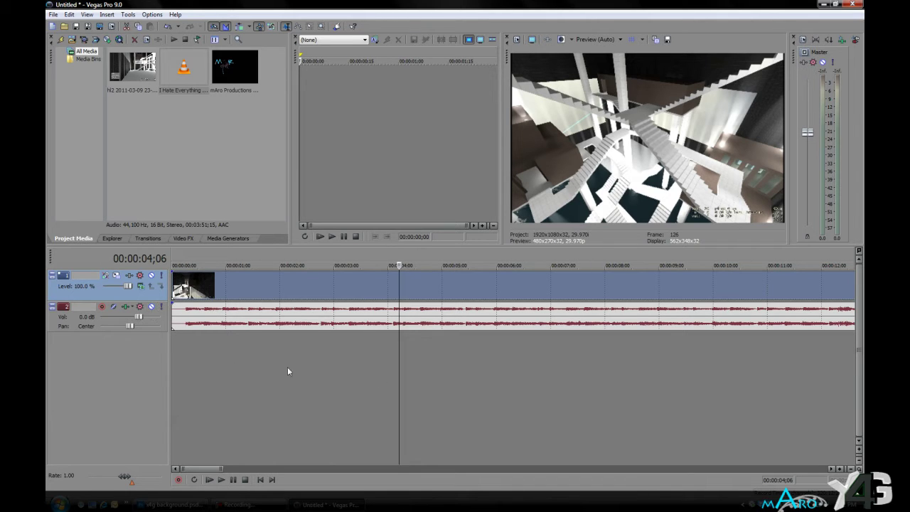
scroll(287, 367, "down", 10)
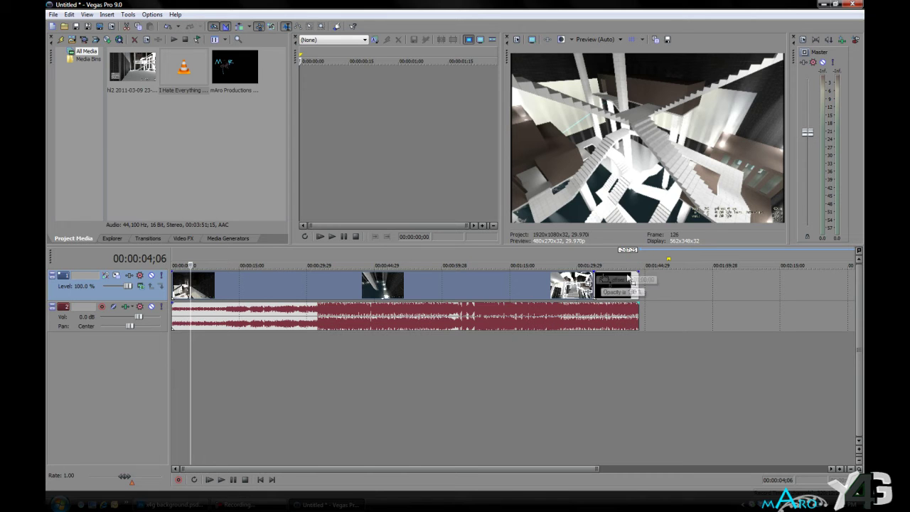
scroll(182, 284, "up", 12)
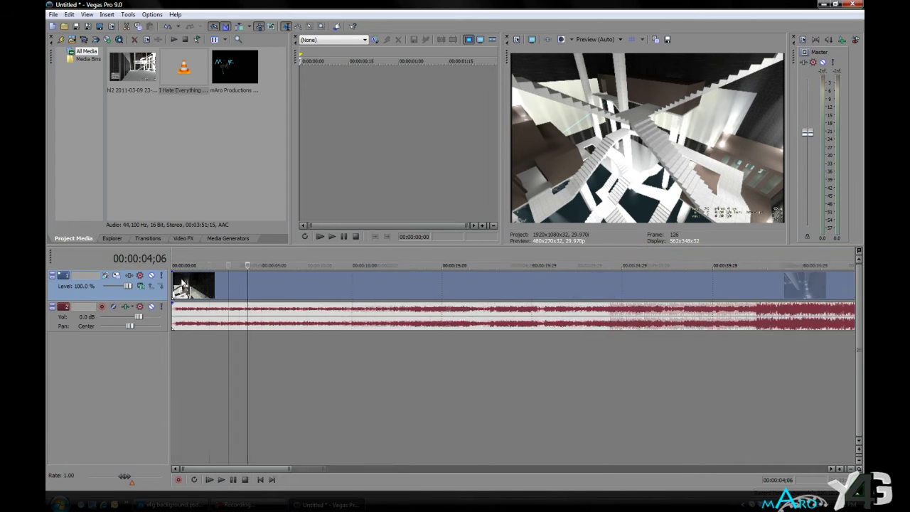
scroll(182, 283, "down", 4)
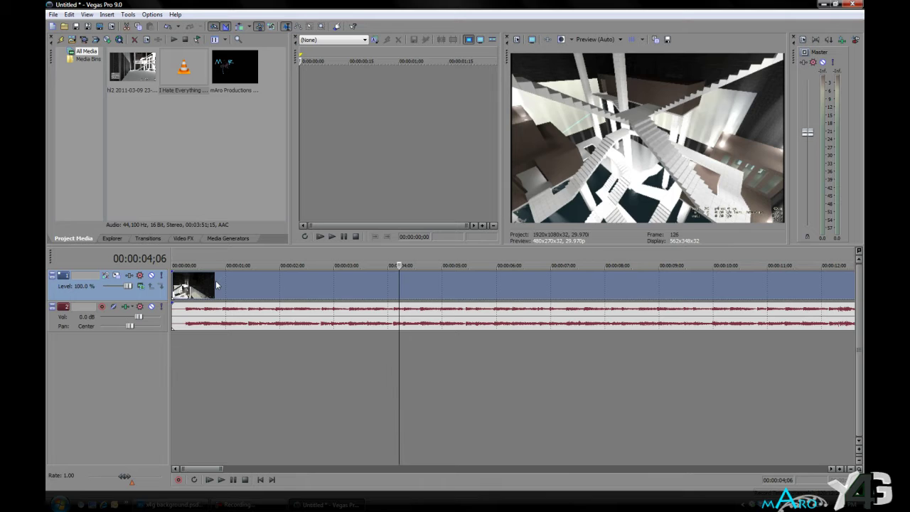
Add a 3-second fade-in to the start of the gameplay clip and to the start of the song
key("ctrl+Home")
scroll(224, 279, "up", 8)
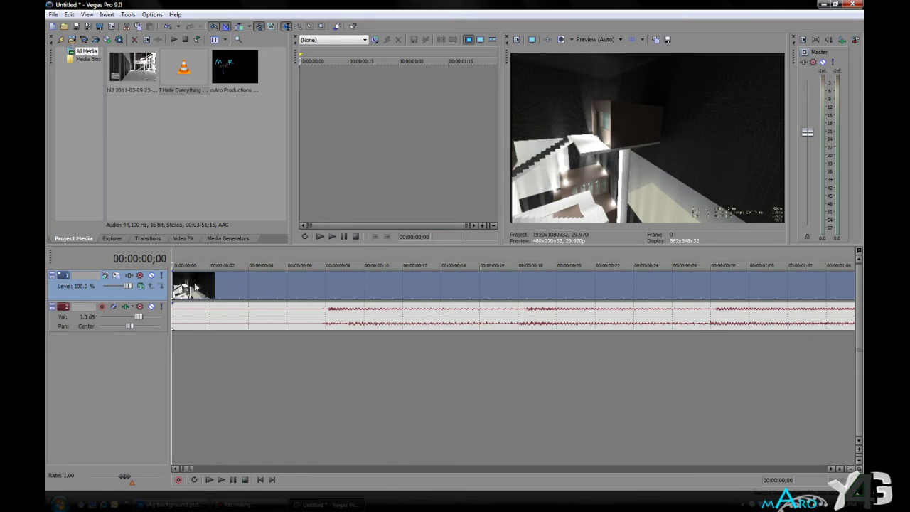
scroll(210, 296, "down", 2)
scroll(209, 296, "down", 1)
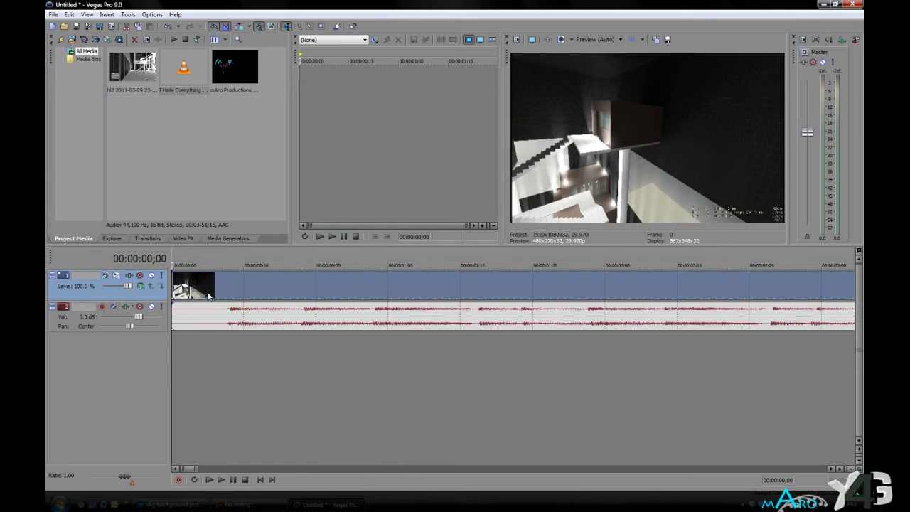
scroll(512, 288, "down", 1)
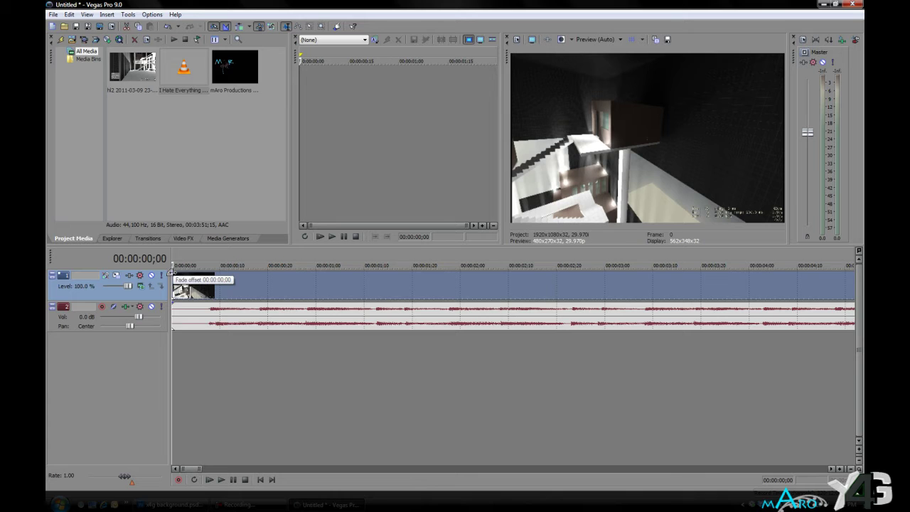
left_click_drag(172, 272, 604, 280)
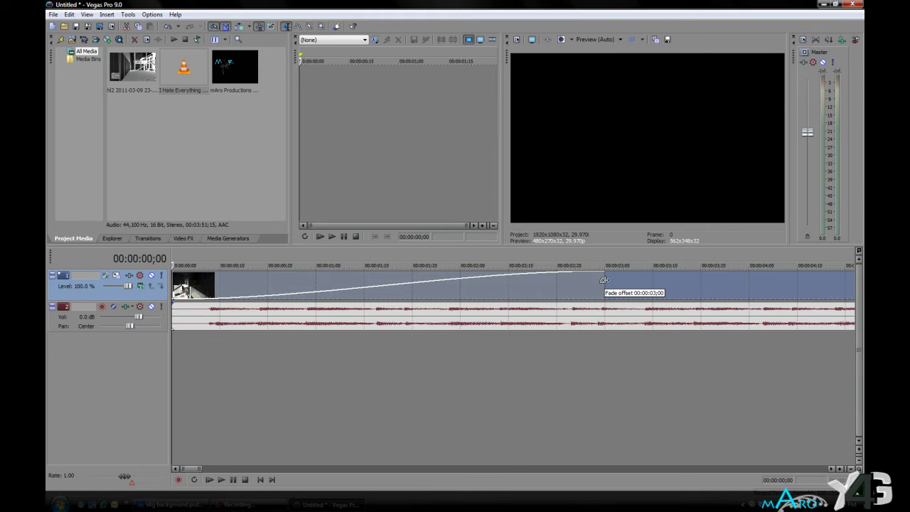
left_click_drag(603, 280, 603, 280)
left_click_drag(172, 303, 604, 305)
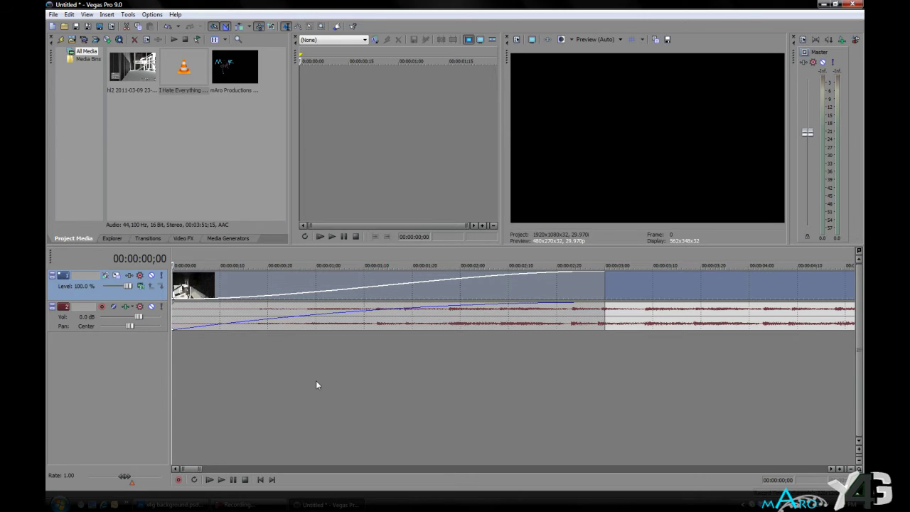
Add a fade-out of about 4 seconds to the end of the song on the audio track
scroll(316, 380, "down", 10)
scroll(231, 353, "down", 4)
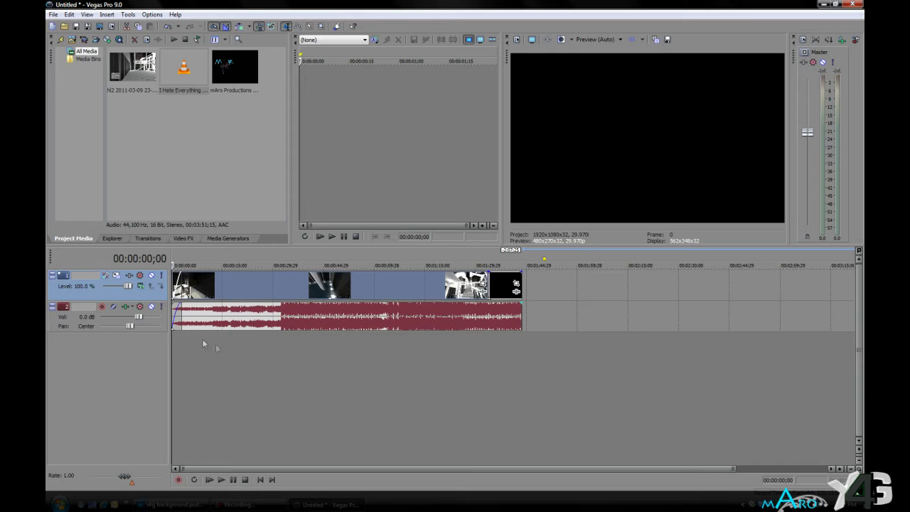
left_click(523, 321)
scroll(523, 318, "up", 8)
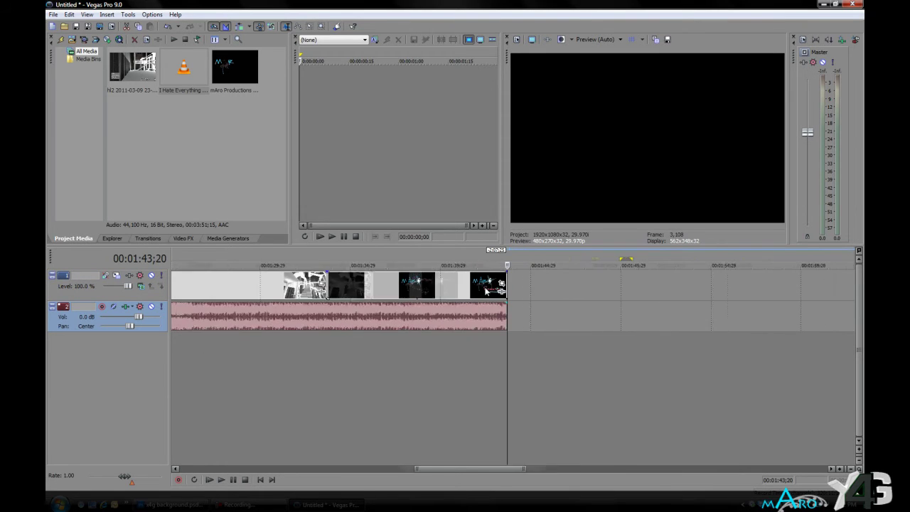
scroll(557, 318, "down", 3)
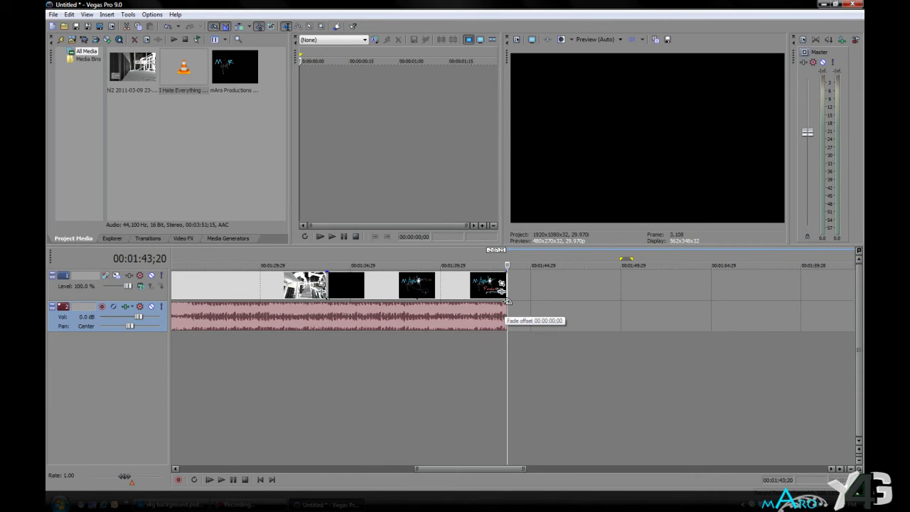
left_click_drag(507, 301, 434, 305)
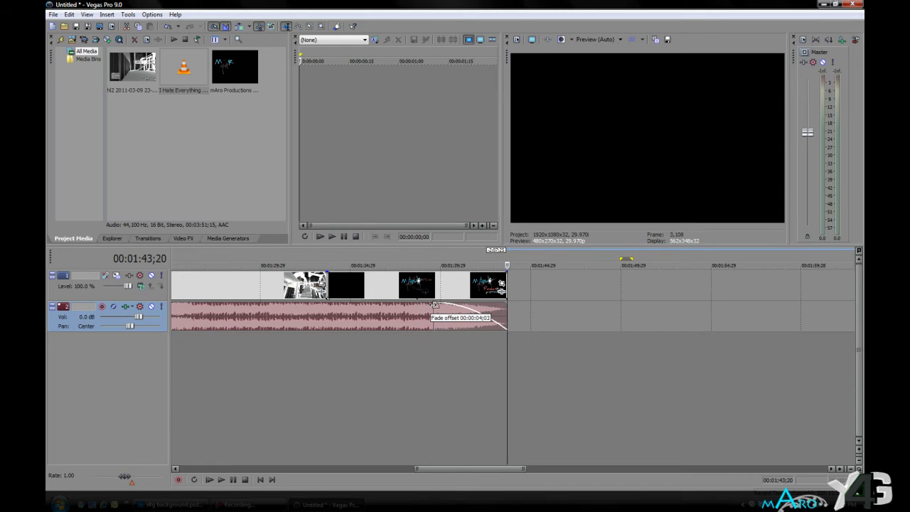
left_click_drag(436, 305, 434, 306)
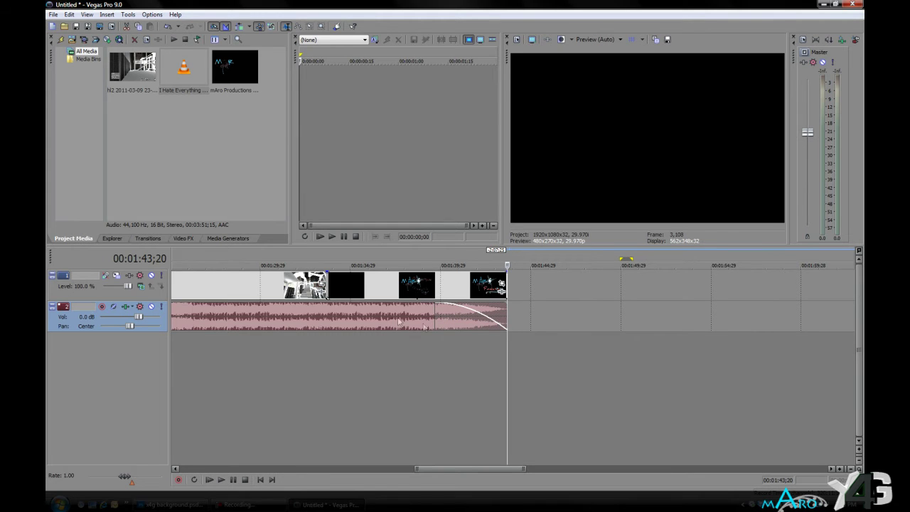
Try a fade-out on the end of the gameplay clip with a 00:00:03;07 fade-in on the ending clip, play the transition, and undo both fades
left_click(371, 288)
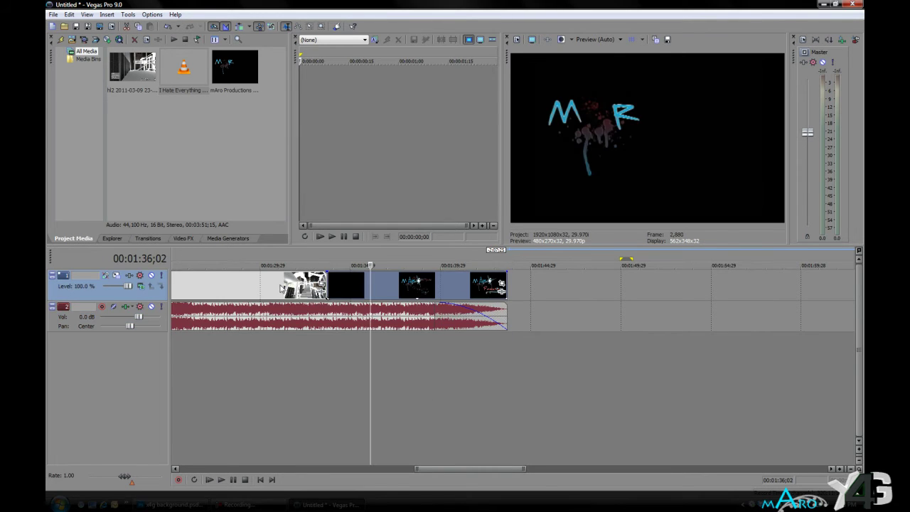
left_click(278, 286)
left_click(377, 286)
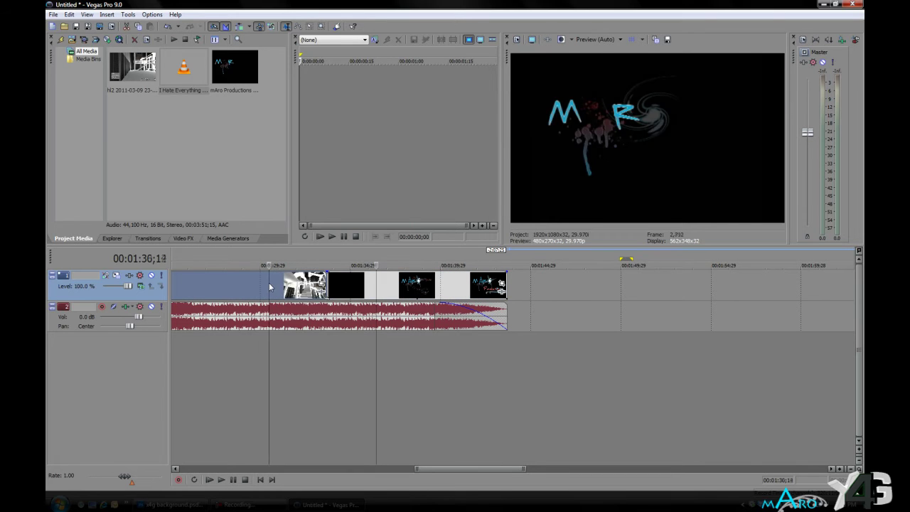
left_click(269, 285)
left_click_drag(283, 284, 264, 285)
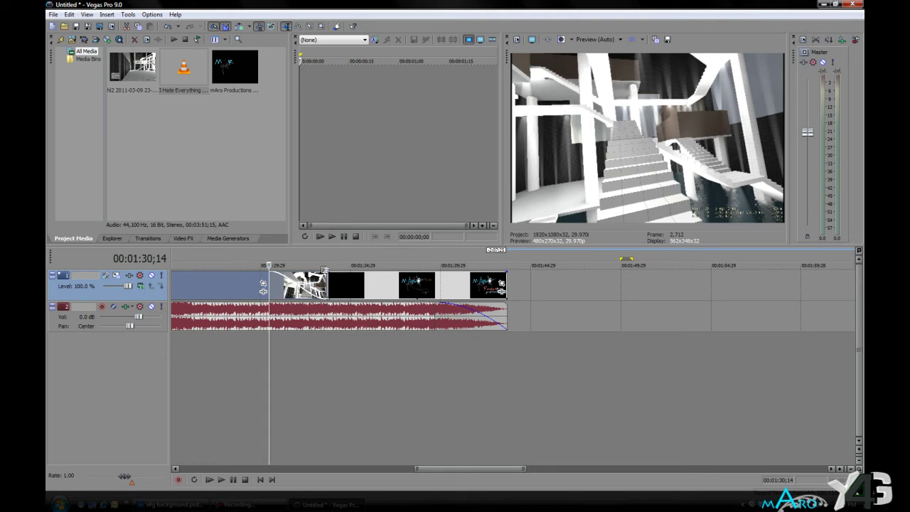
left_click_drag(325, 270, 384, 271)
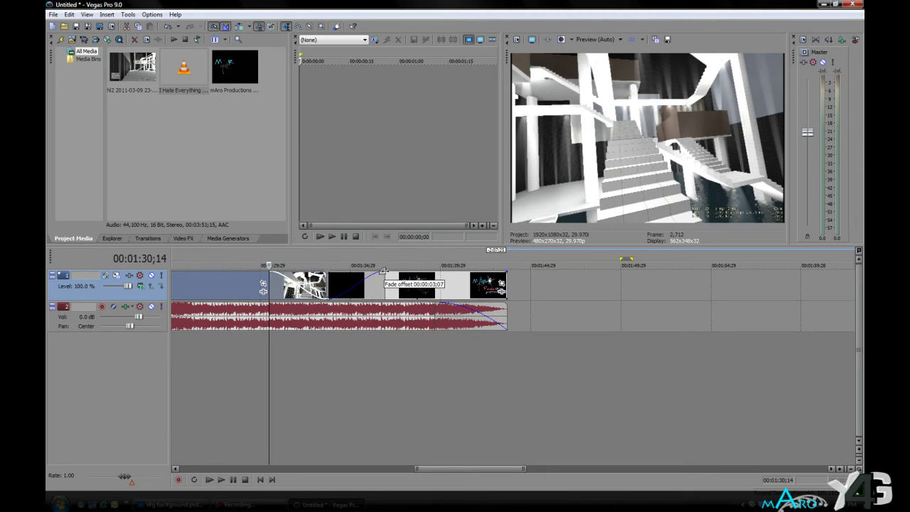
left_click(244, 312)
key("space")
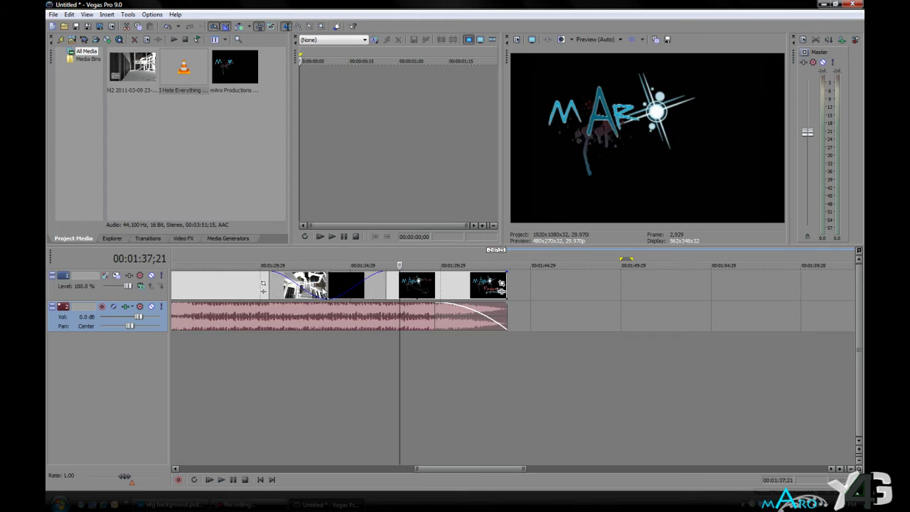
key("ctrl+z")
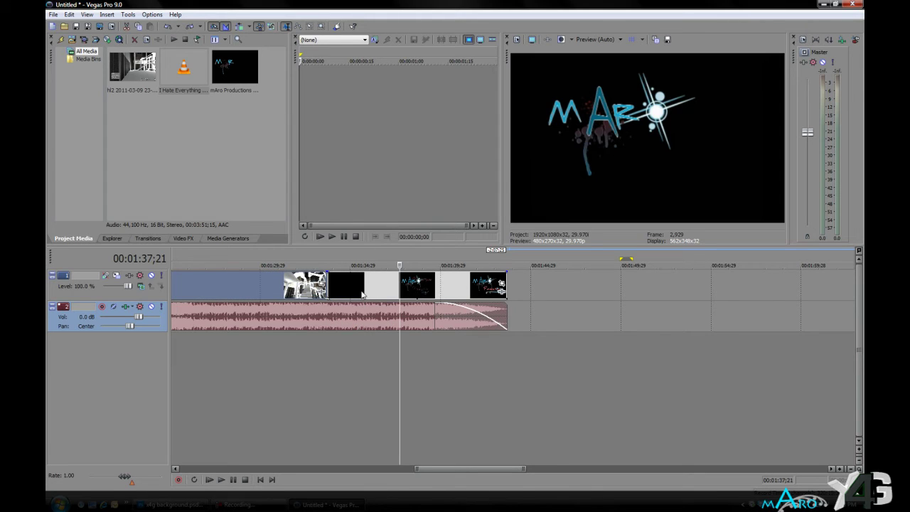
Move the ending clip earlier so it overlaps the end of the gameplay clip in a 2-second crossfade
left_click(387, 292)
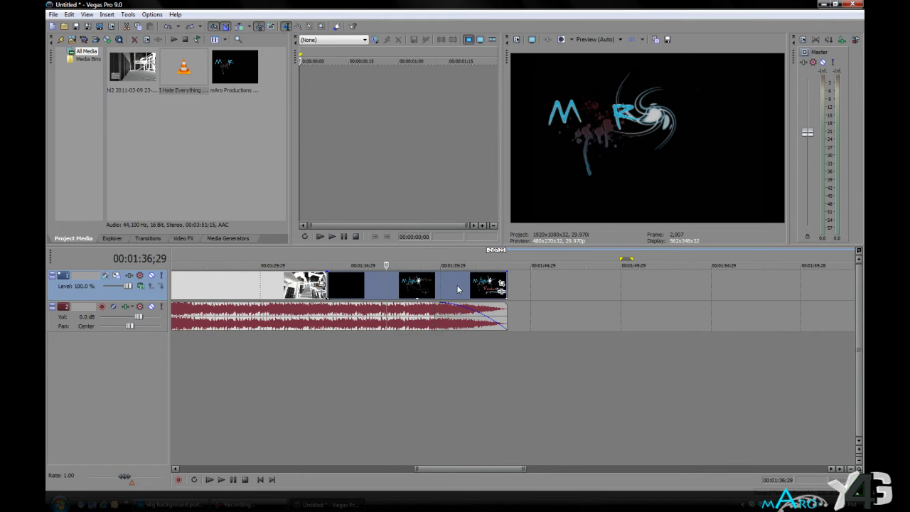
left_click_drag(458, 289, 423, 292)
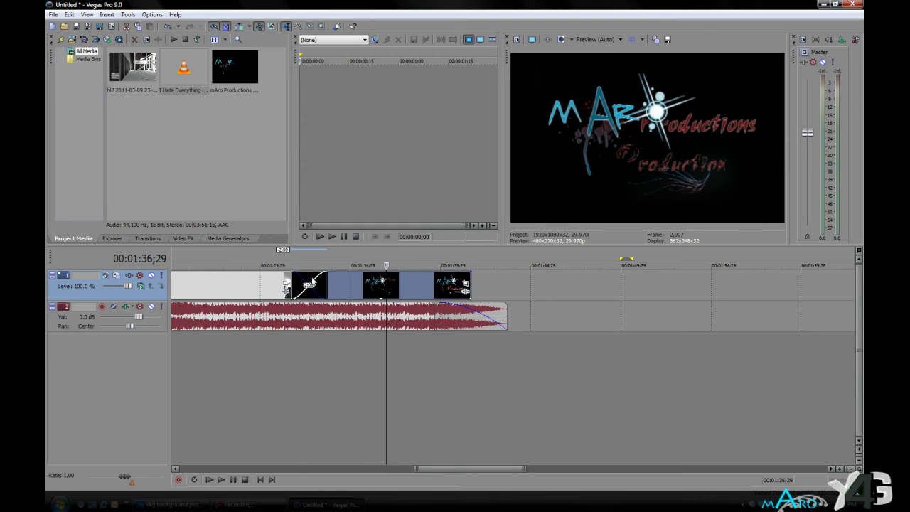
scroll(285, 288, "up", 3)
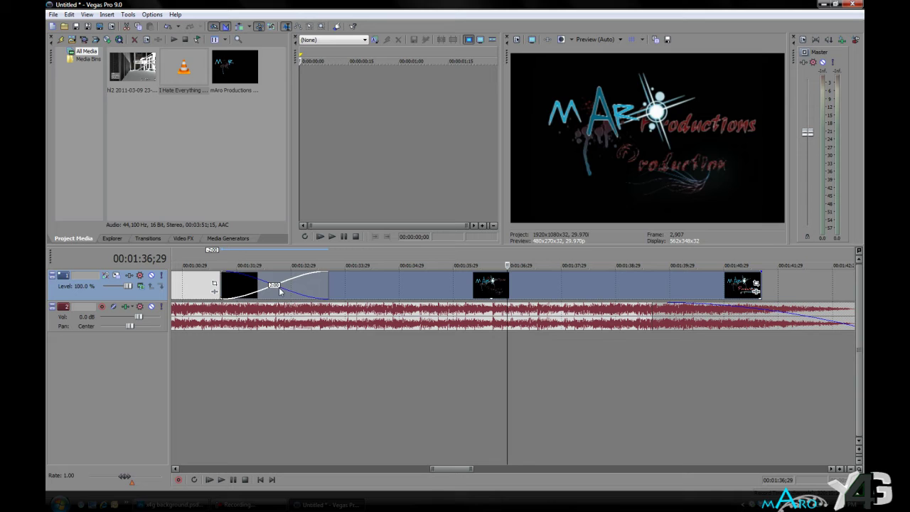
scroll(284, 306, "down", 2)
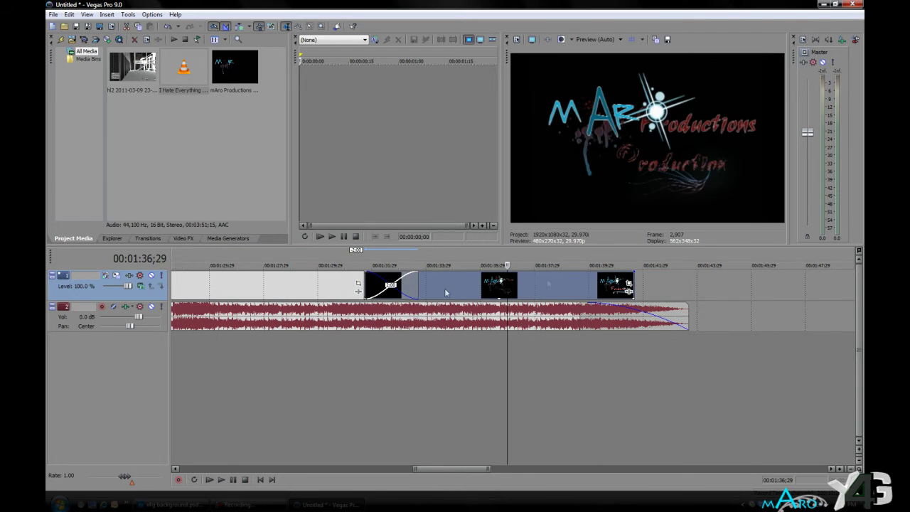
Dismiss the Windows color scheme message and add a fade-out of about 2 seconds to the end of the ending clip
scroll(651, 279, "up", 2)
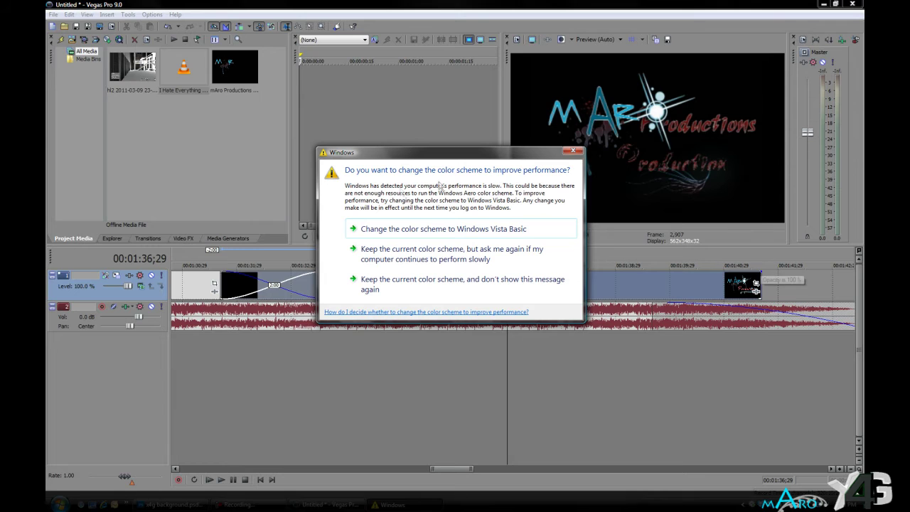
left_click(573, 151)
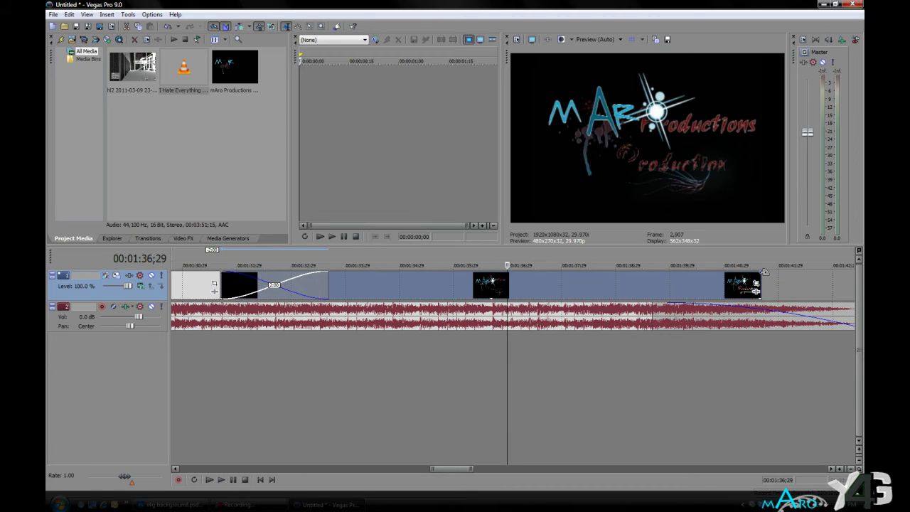
mouse_move(763, 271)
left_mouse_down()
mouse_move(645, 272)
mouse_move(653, 273)
left_mouse_up()
scroll(651, 310, "up", 2)
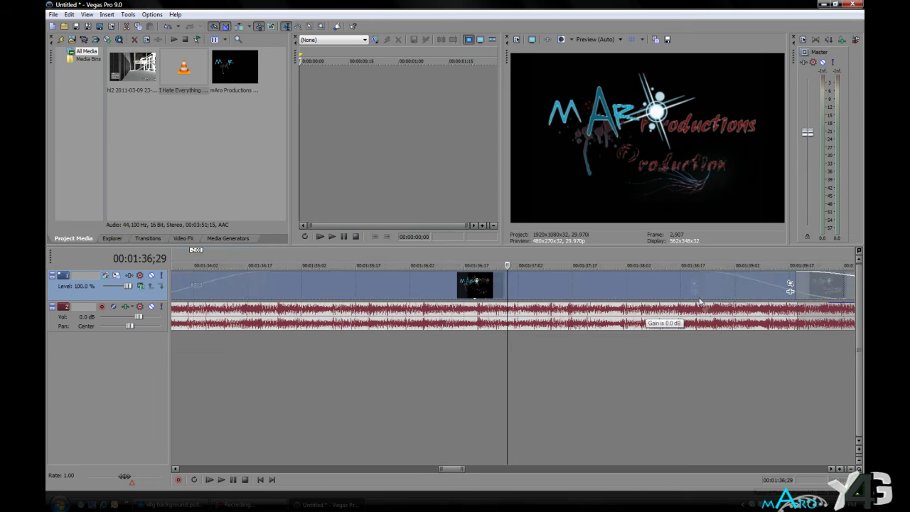
scroll(675, 310, "down", 2)
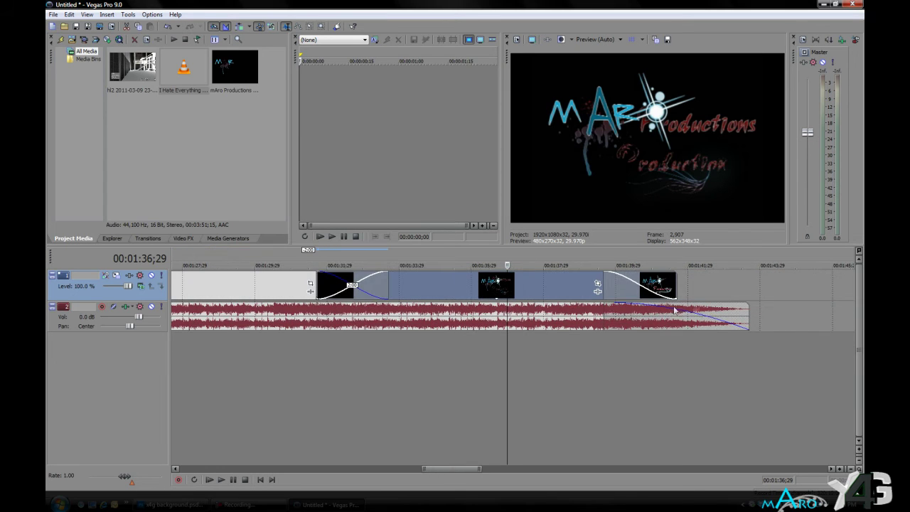
Align the starts of the ending clip's fade-out and the song's fade-out at 00:01:39;20
left_click(604, 314)
scroll(550, 300, "up", 4)
scroll(549, 300, "up", 3)
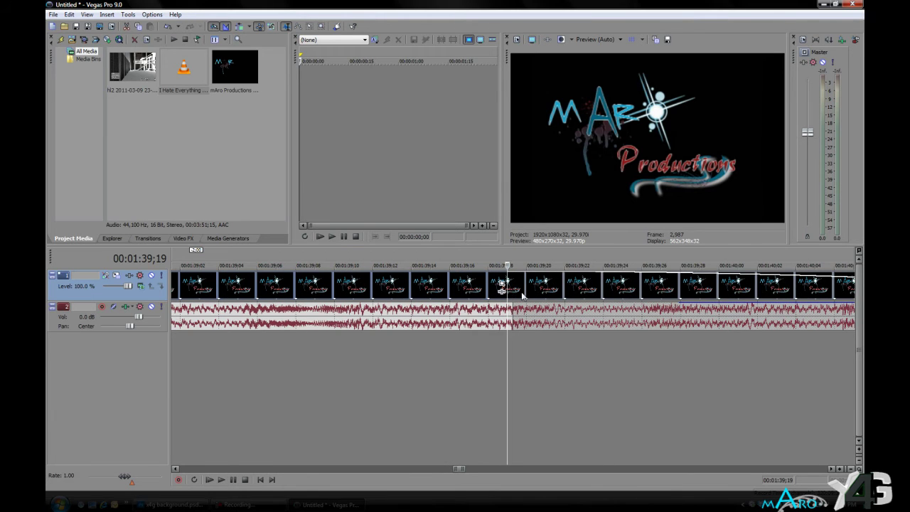
left_click_drag(504, 283, 523, 287)
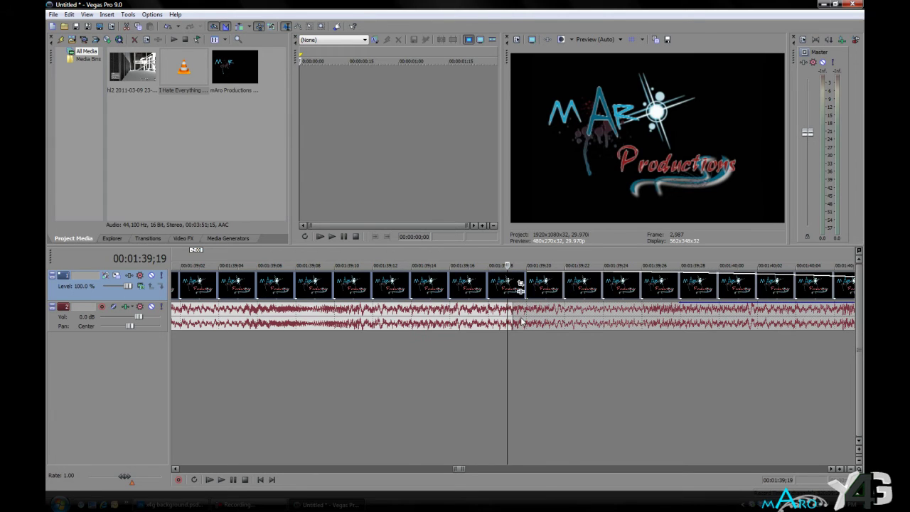
left_click(524, 318)
left_click_drag(525, 316, 525, 317)
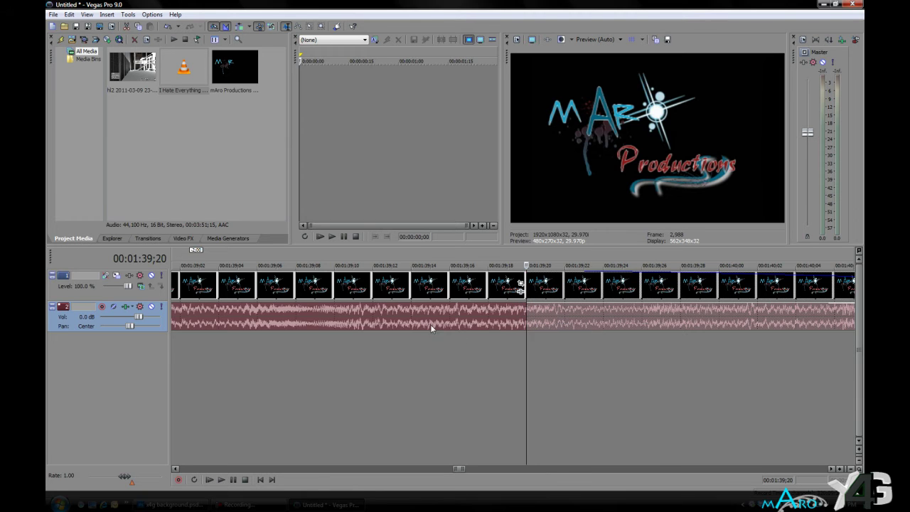
left_click(437, 342)
scroll(437, 342, "down", 10)
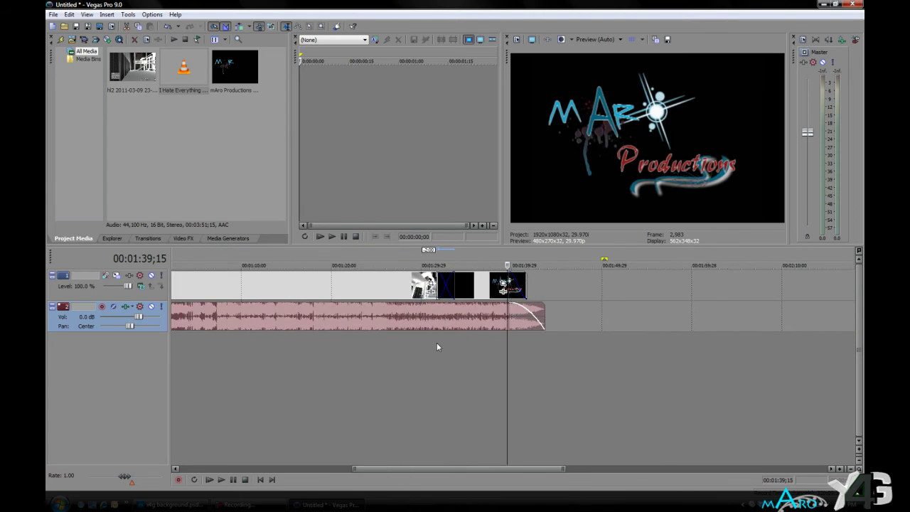
scroll(437, 342, "down", 5)
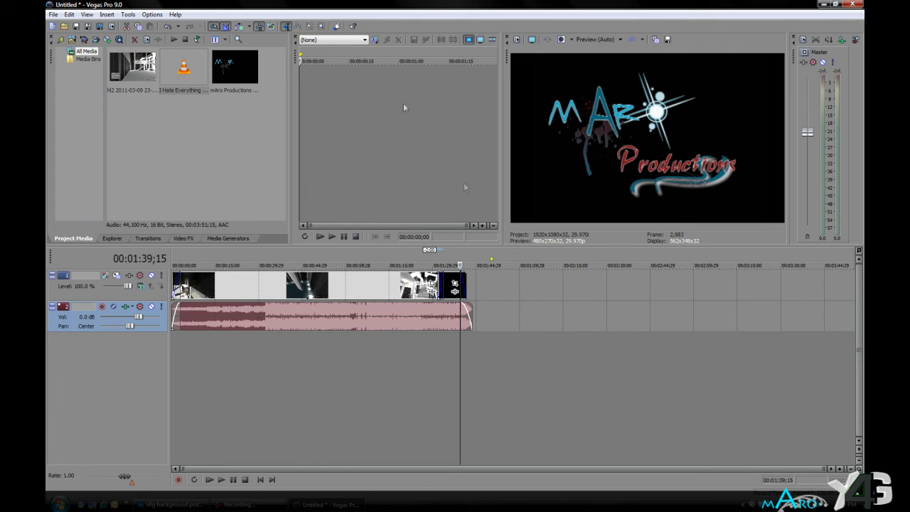
Save the project in the Vegas Files folder as Tut1 - Sample
left_click(53, 14)
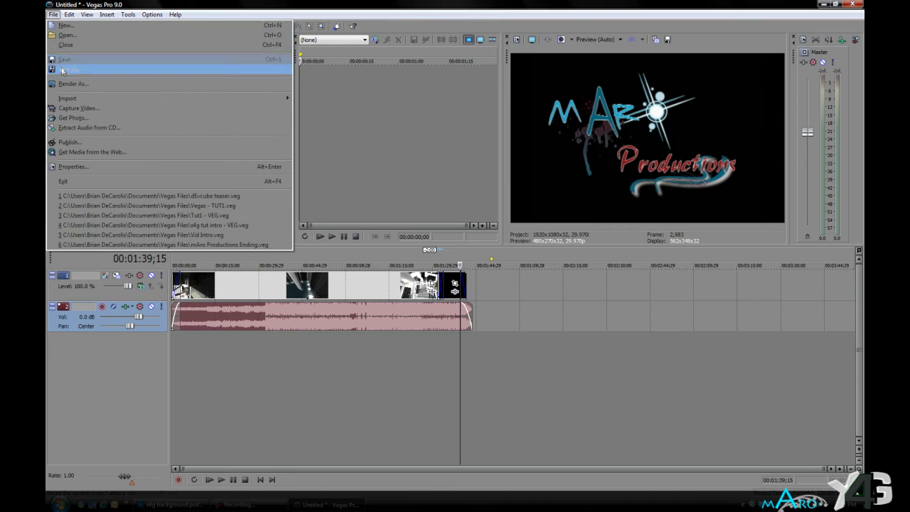
left_click(62, 71)
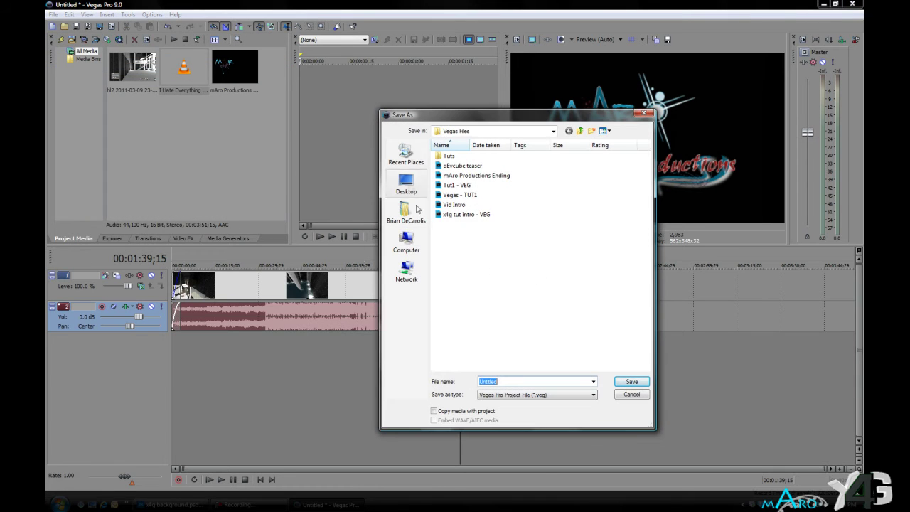
type("Tut")
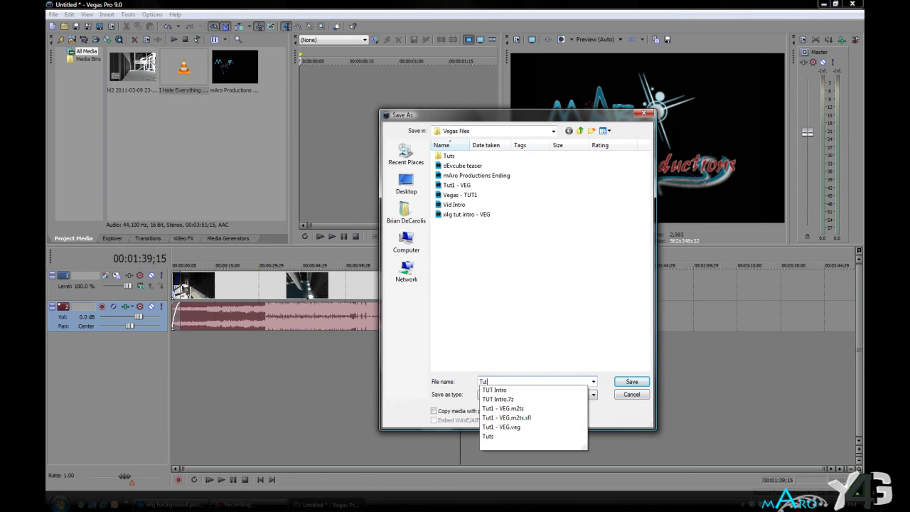
type("1")
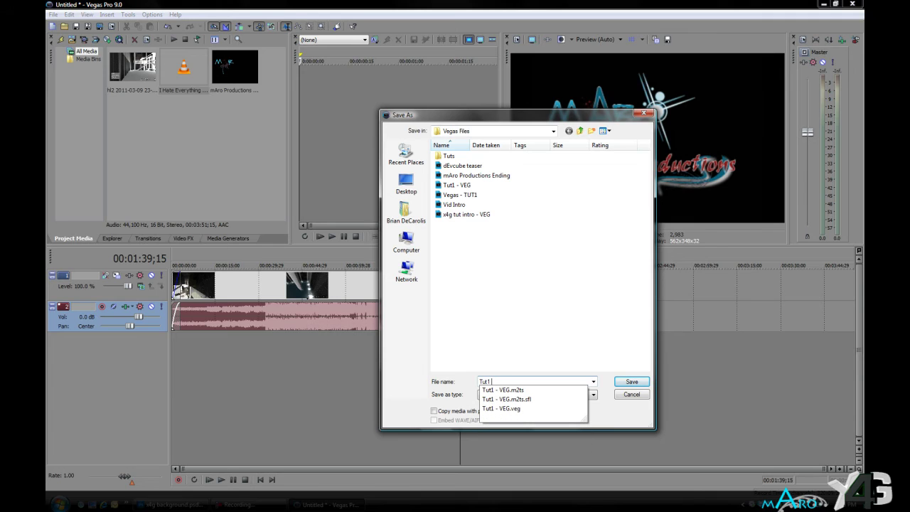
type(" - Sample")
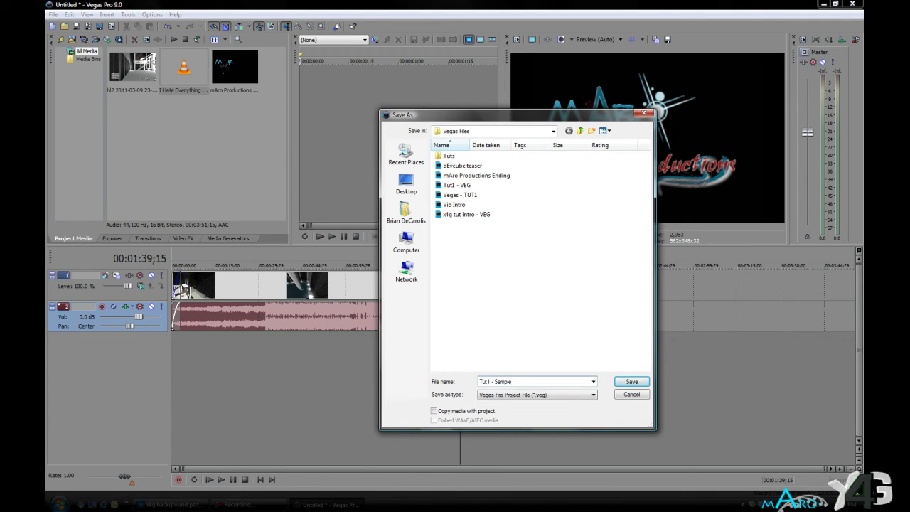
left_click(621, 381)
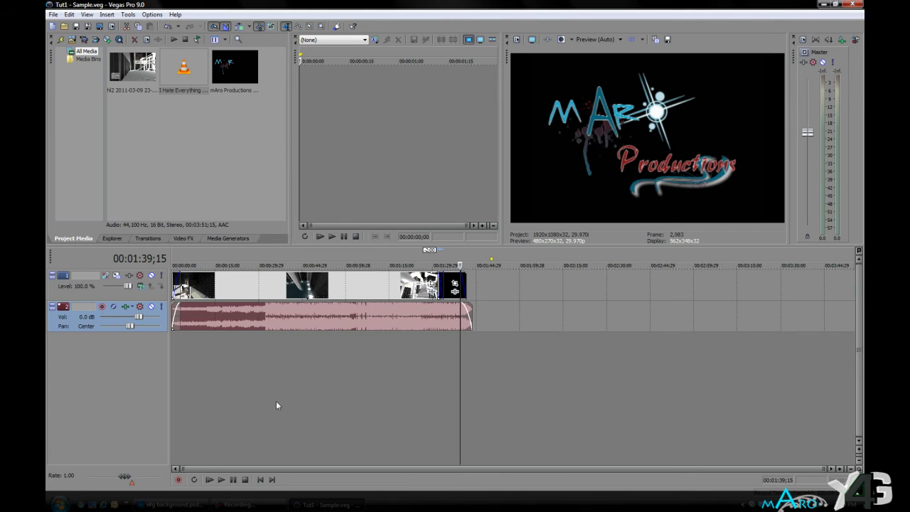
Play the project from the beginning to preview the opening, then stop playback
key("ctrl+Home")
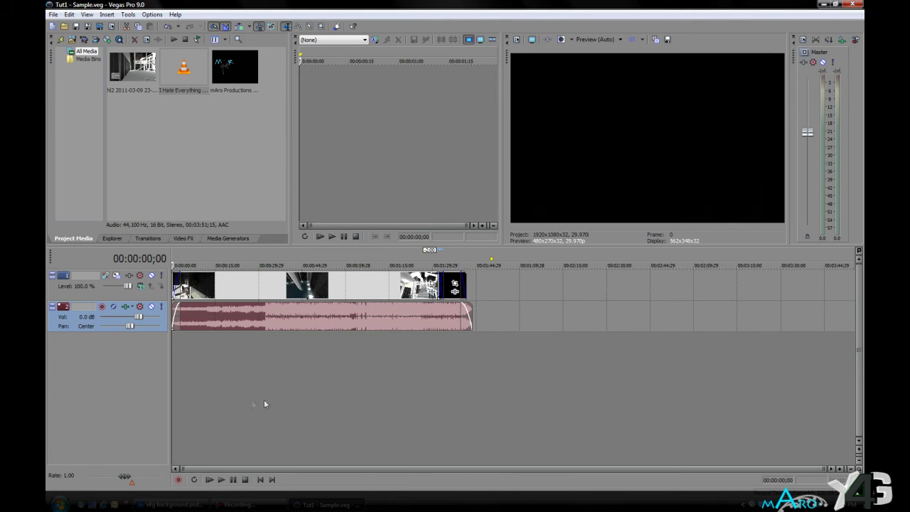
left_click(221, 481)
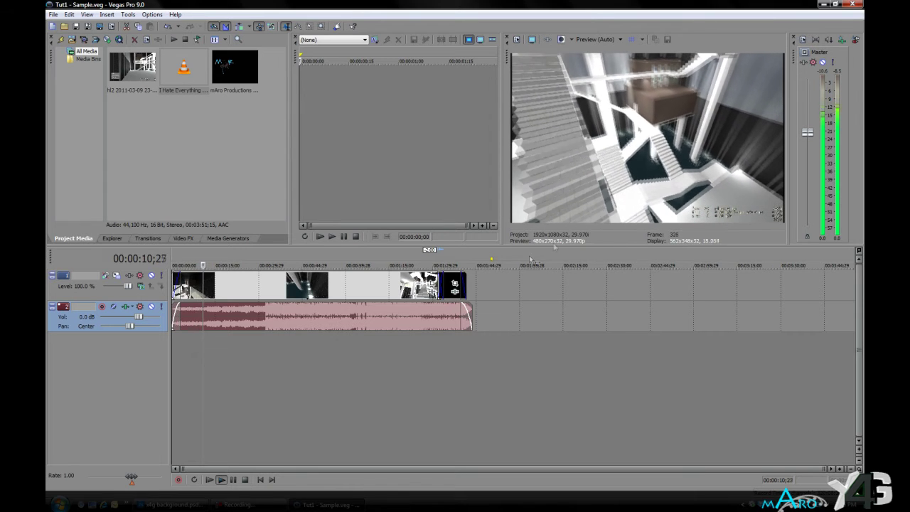
key("space")
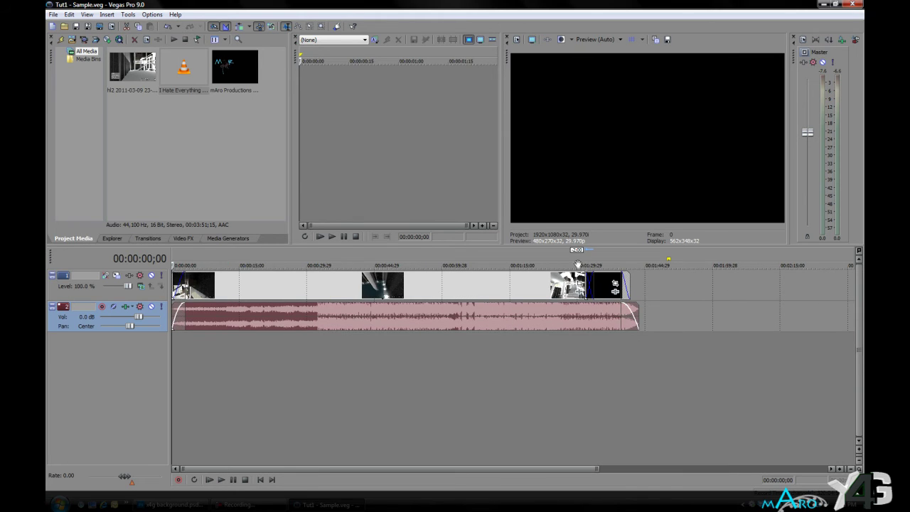
Select the timeline from 00:01:30;05 to 00:01:43;20 and play it to review the crossfade and the ending fade-outs
left_click(581, 349)
left_click_drag(580, 348, 602, 349)
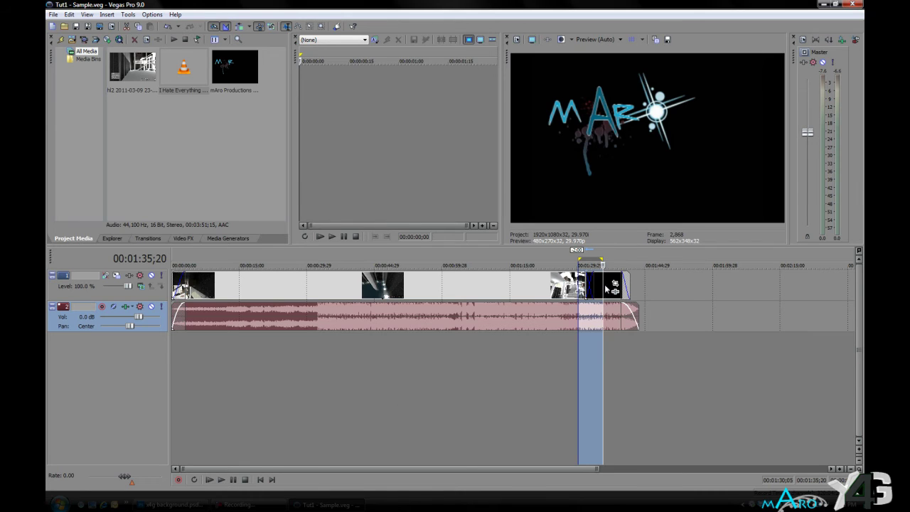
left_click(219, 482)
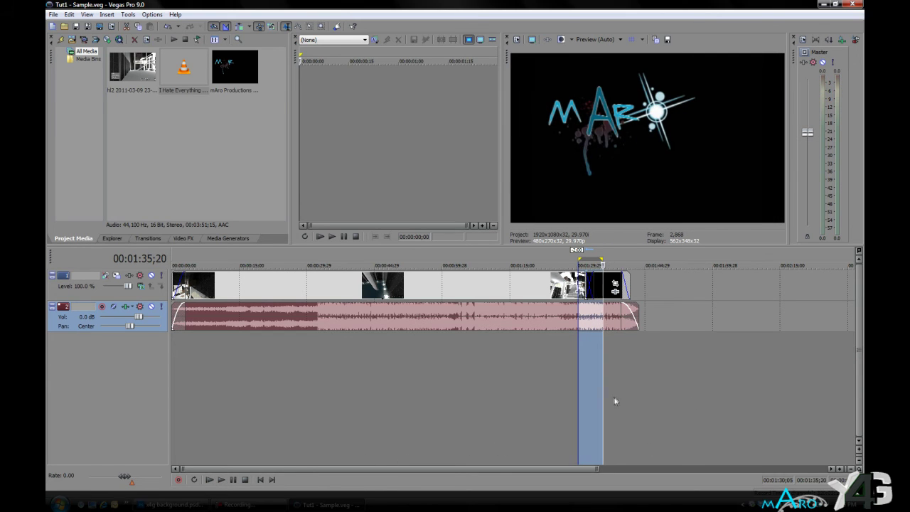
left_click_drag(604, 392, 641, 397)
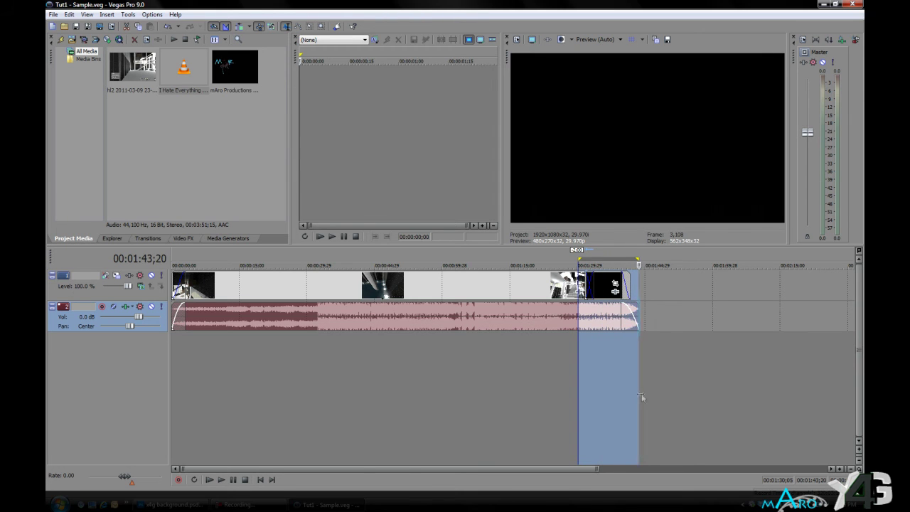
left_click(221, 480)
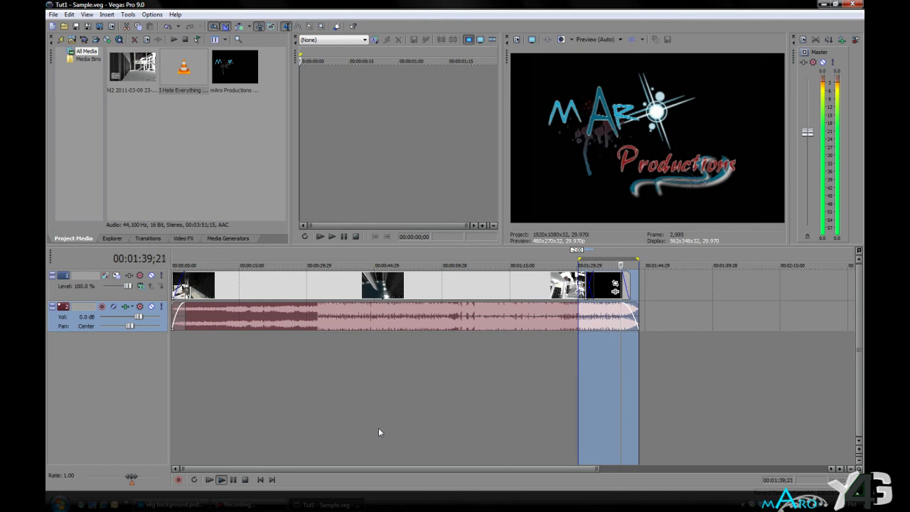
left_click(429, 375)
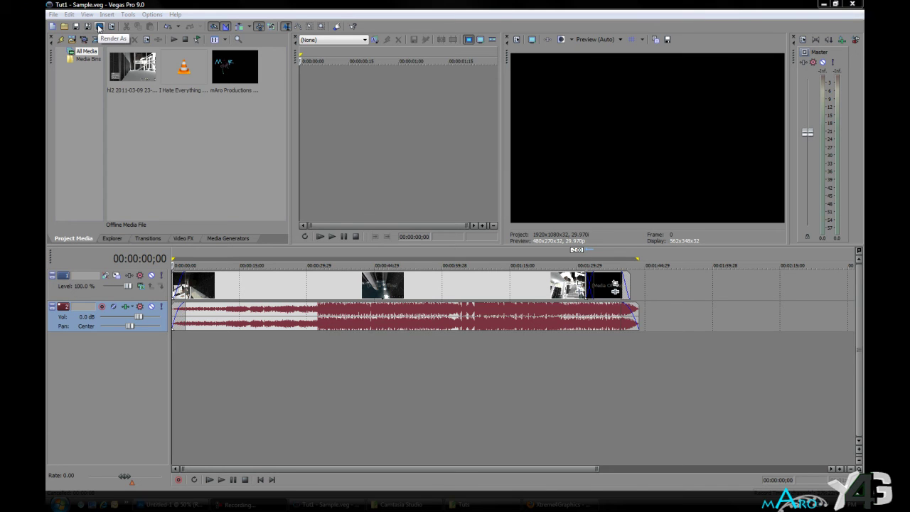
Render the project to the Tuts folder as Tut1 - Sample in Sony AVC format with the AVCHD 1920x1080-60i template
left_click(99, 27)
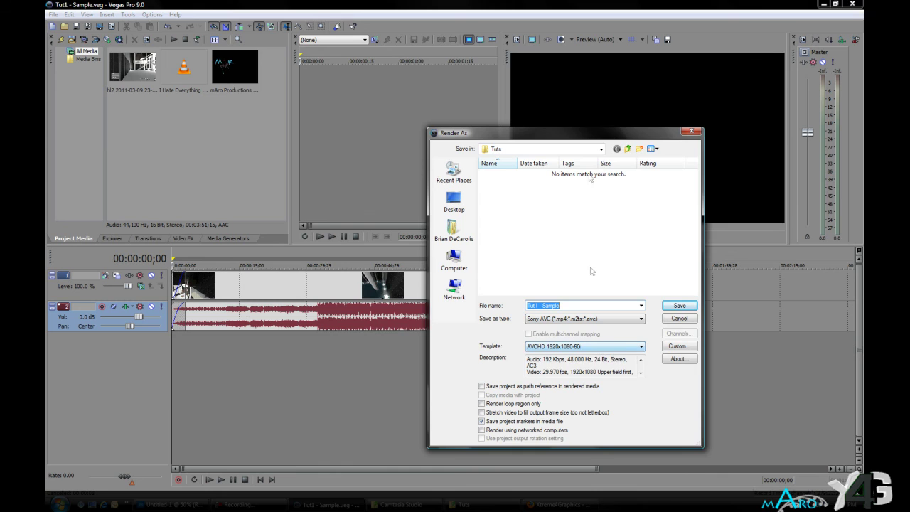
left_click_drag(584, 140, 330, 147)
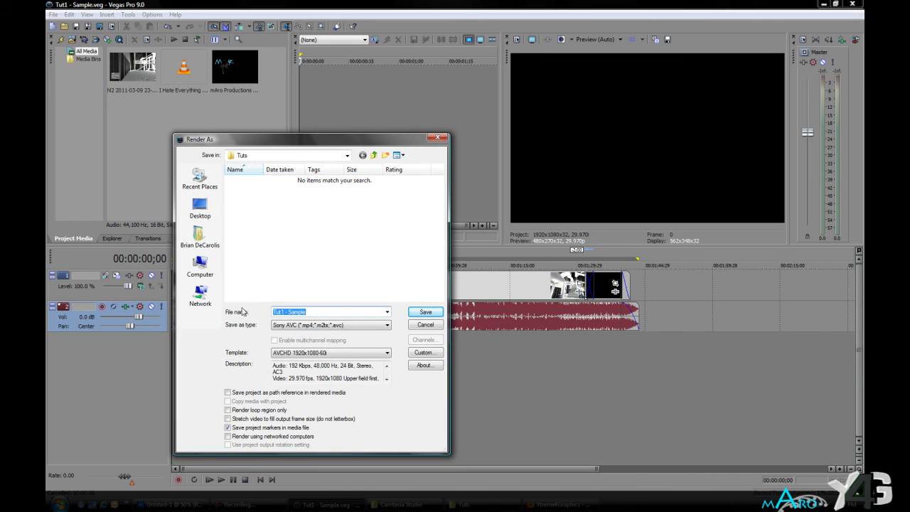
left_click(428, 311)
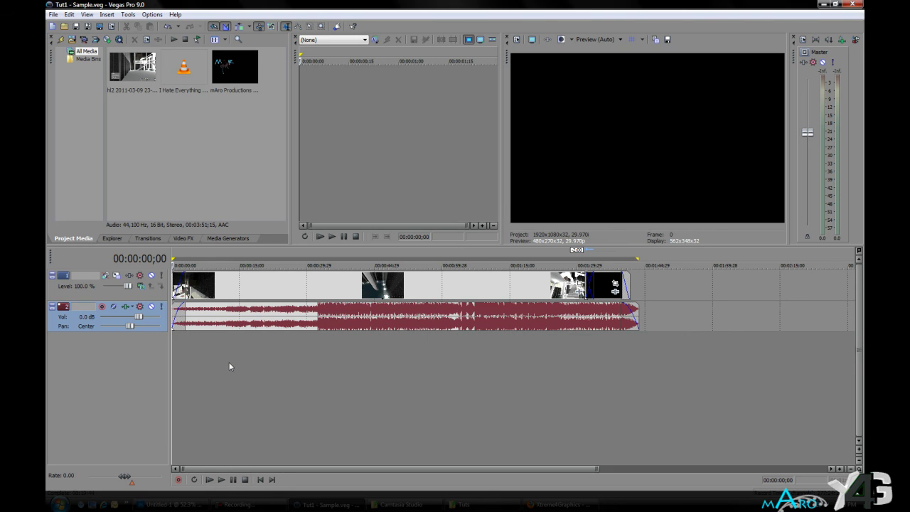
Switch to the Tuts folder in Windows Explorer, check the properties of the rendered Tut1 - Sample M2TS video, and minimize the folder window
left_click(462, 505)
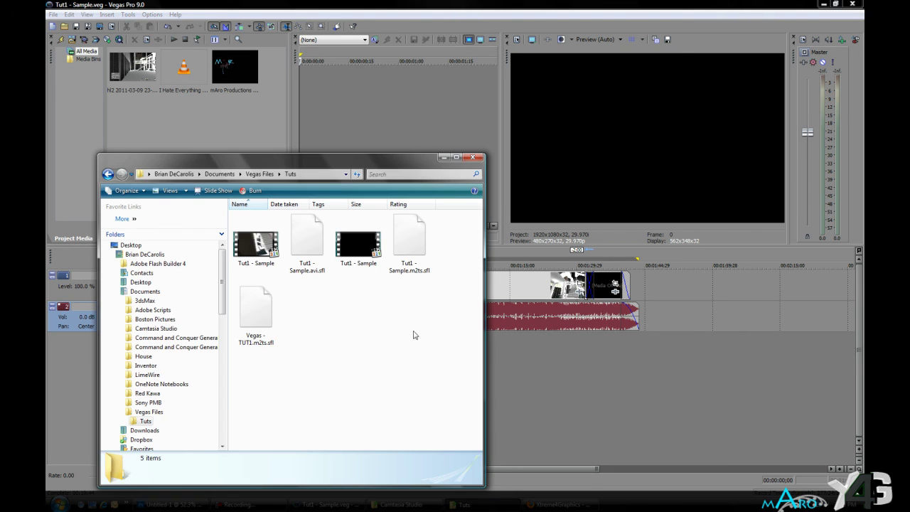
right_click(352, 266)
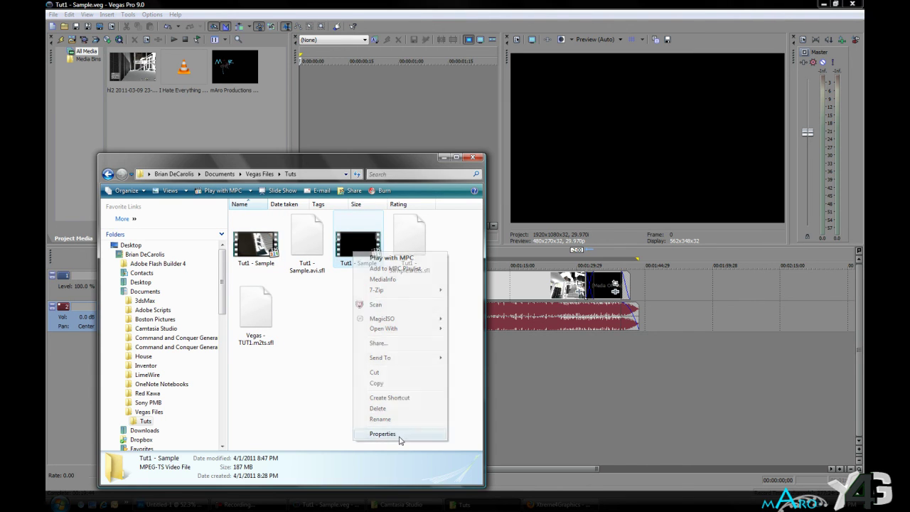
left_click(399, 435)
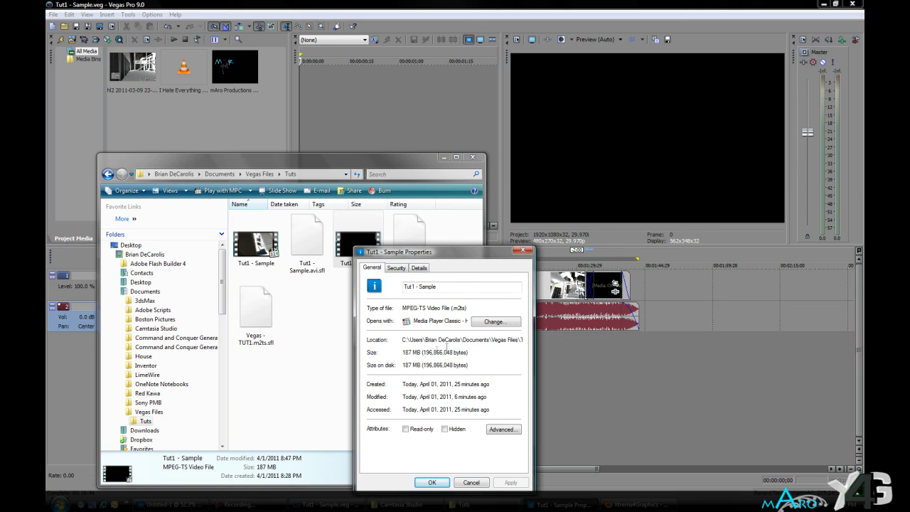
left_click(470, 481)
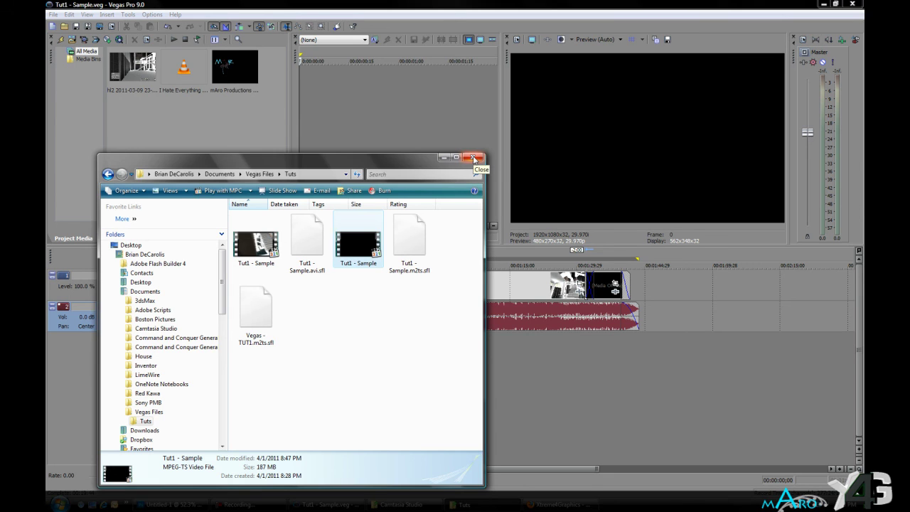
left_click(442, 157)
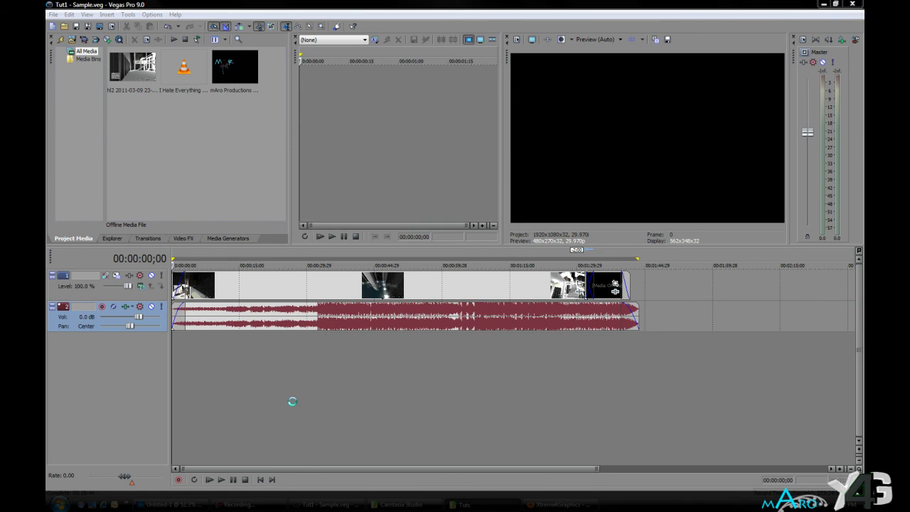
left_click(273, 288)
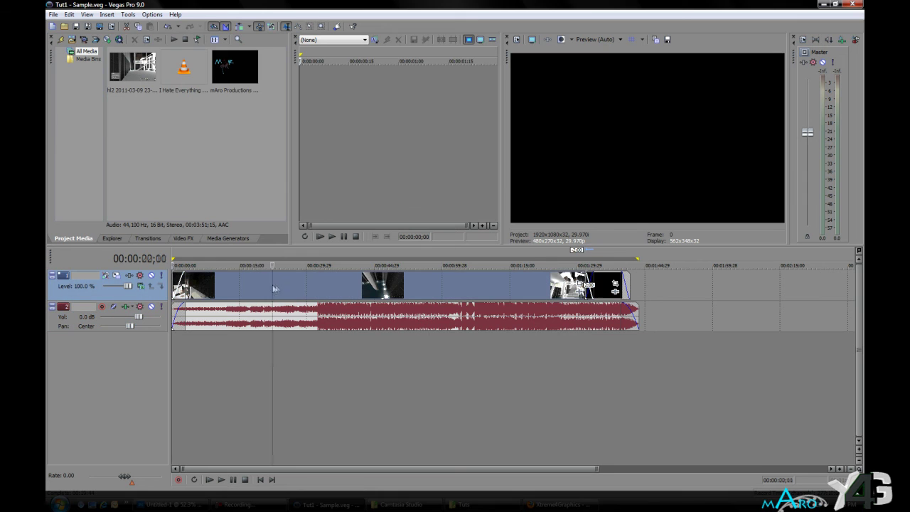
left_click(457, 288)
left_click(352, 288)
left_click(266, 283)
key("Home")
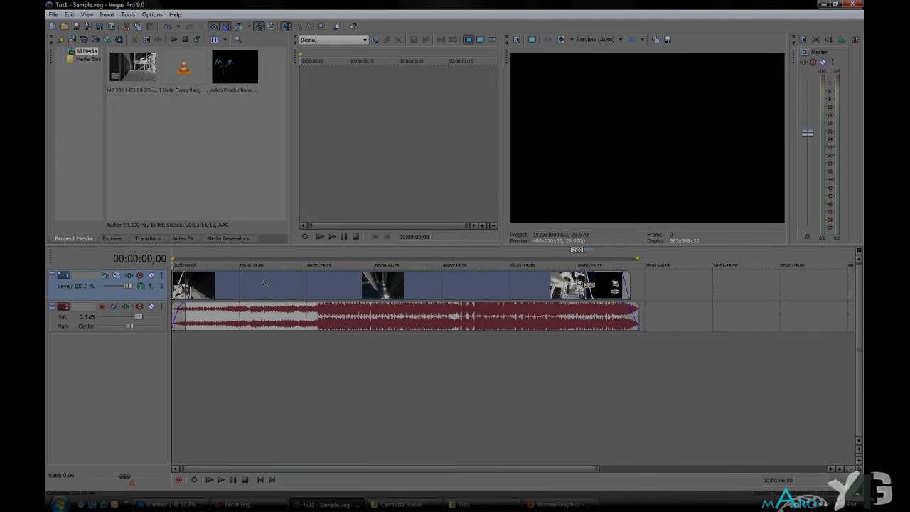